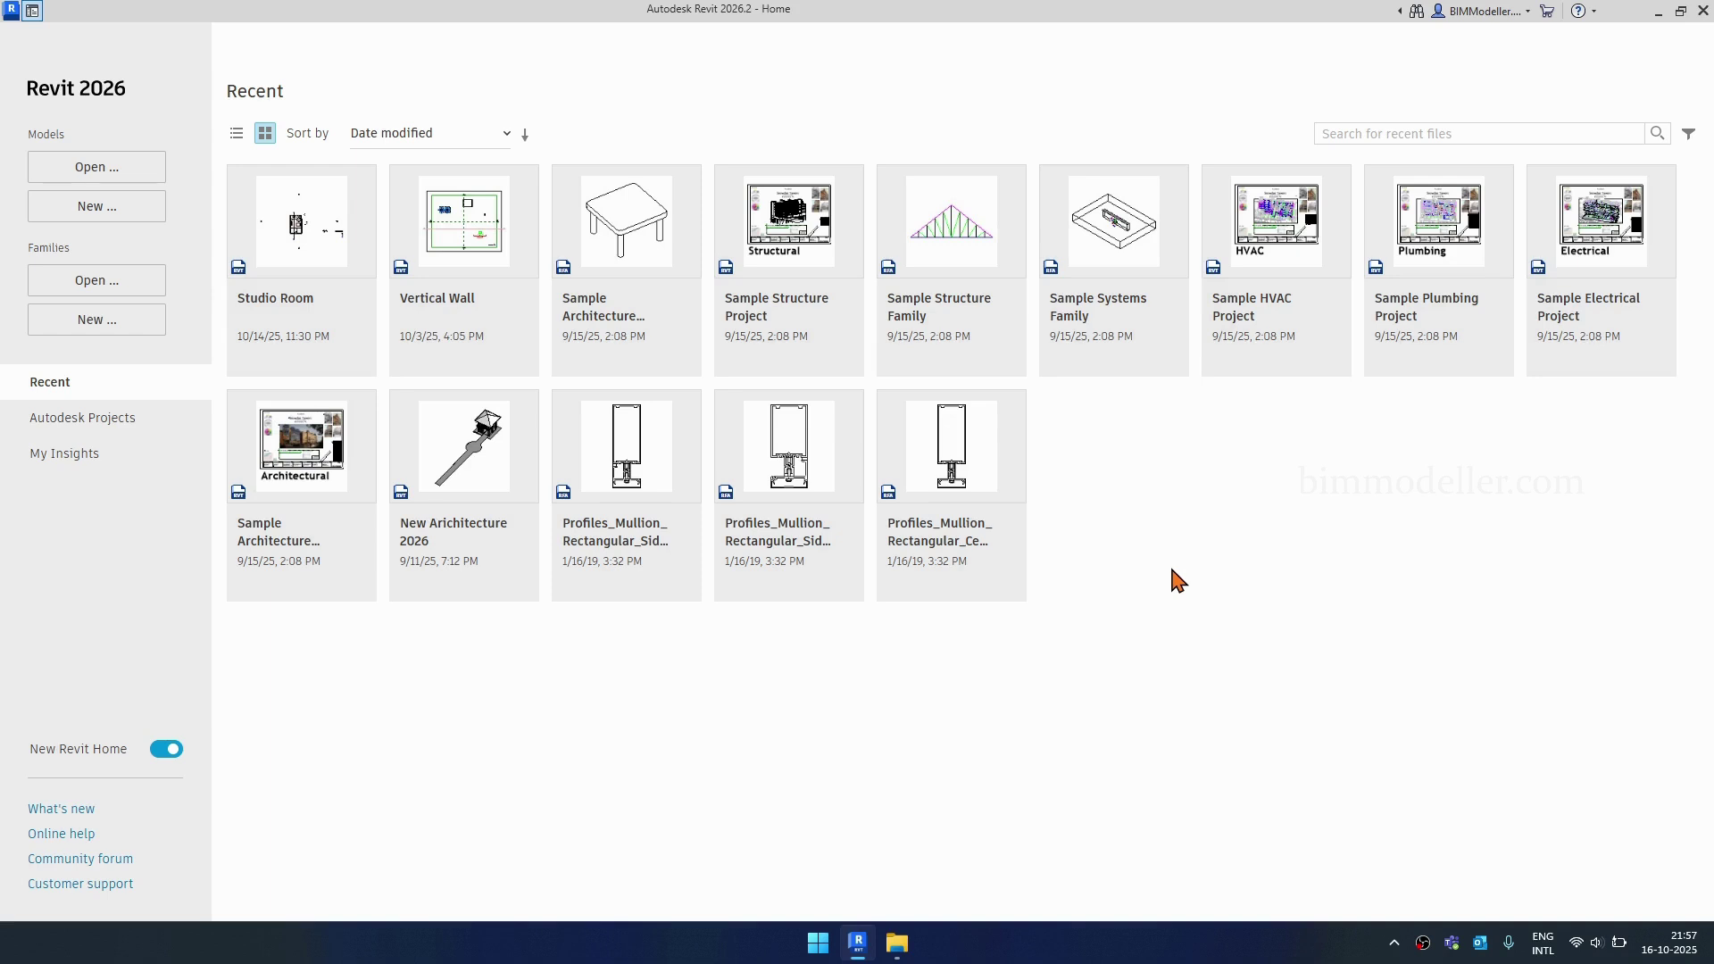
- Open eTransmit for Revit models and review the selected source model path and the save location
left_click(35, 7)
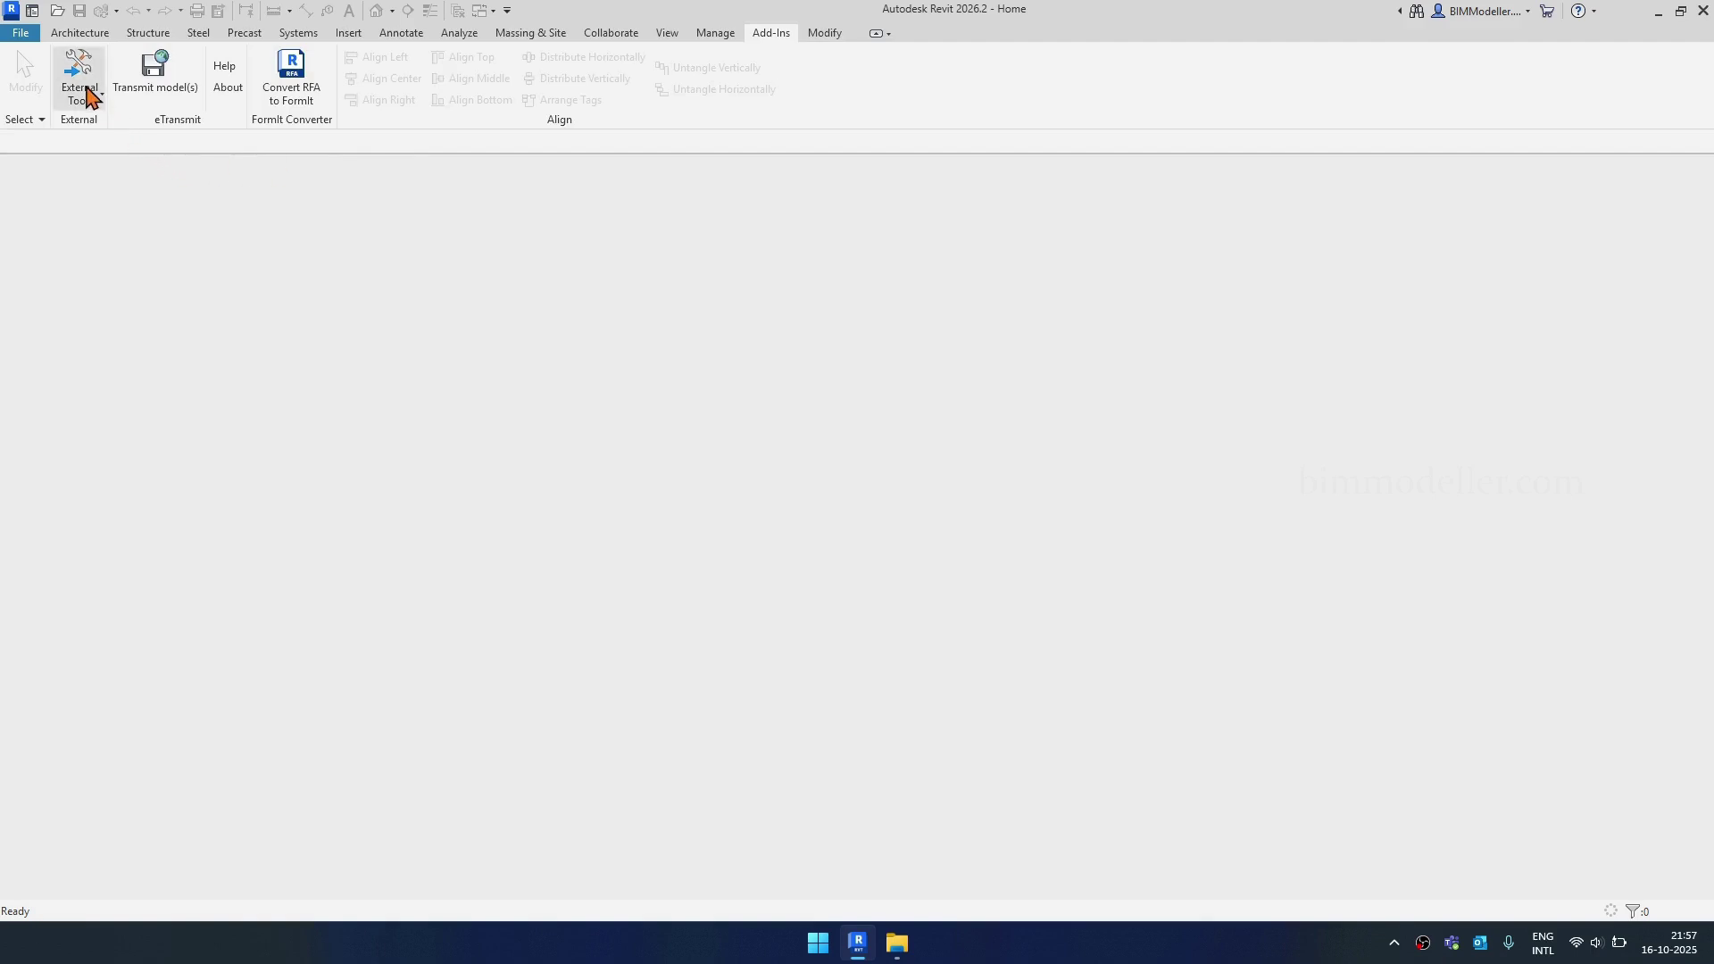
left_click(160, 100)
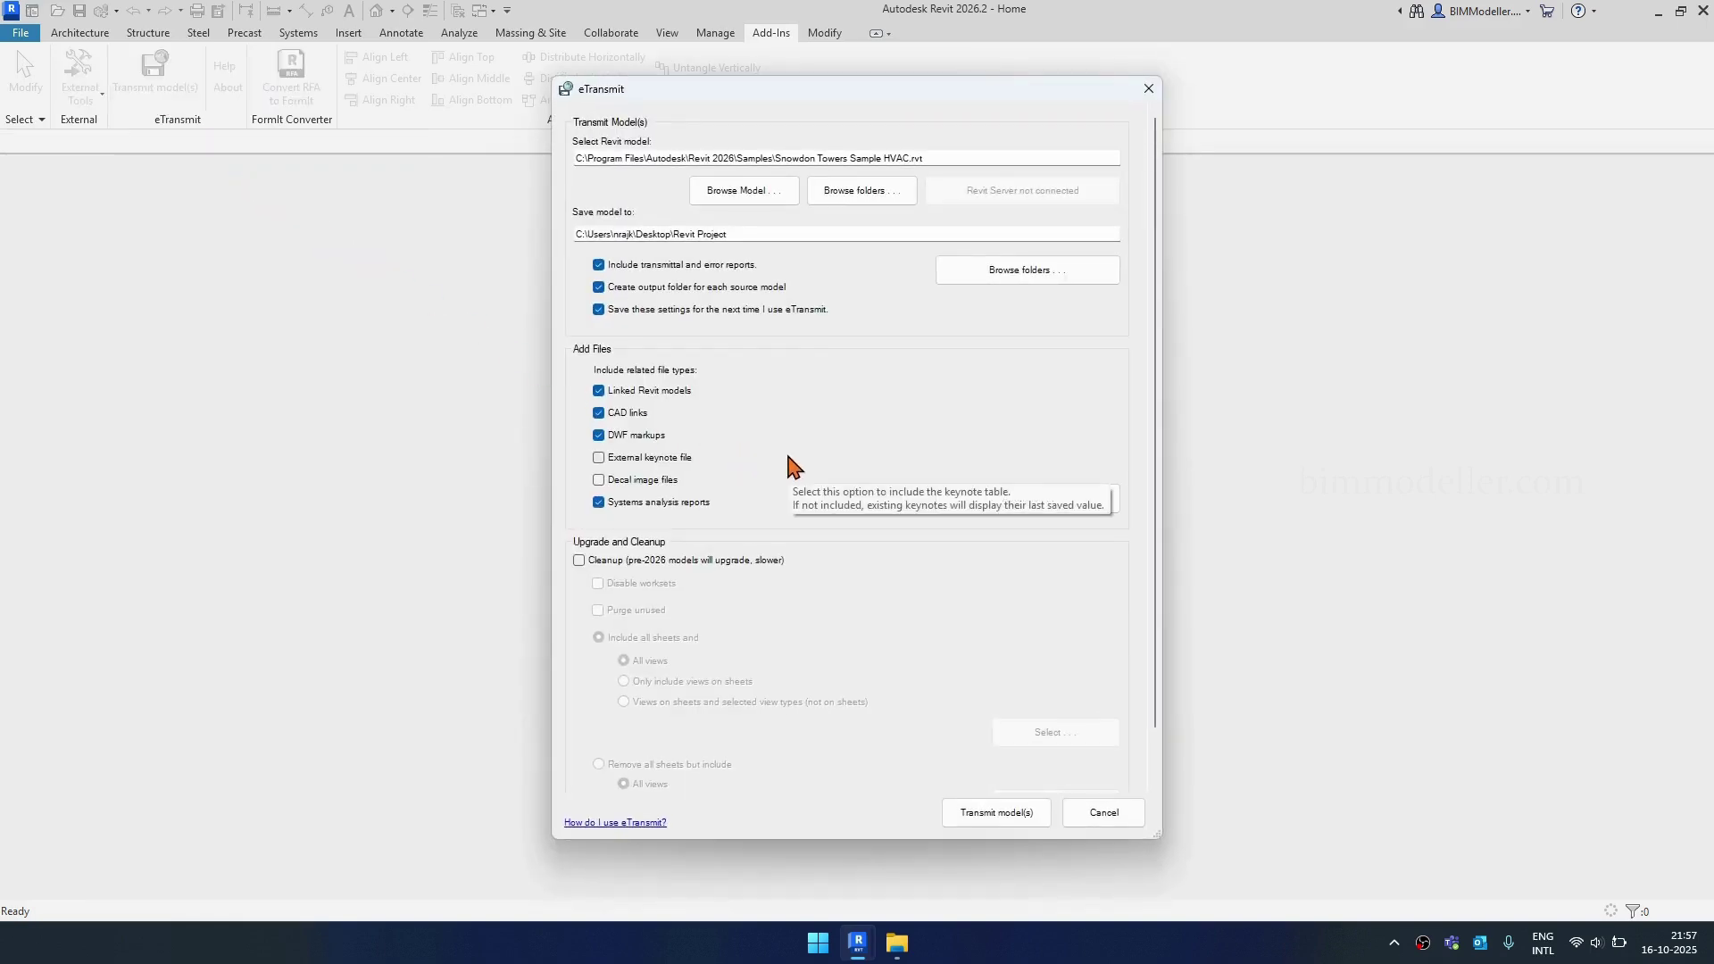
double_click(932, 160)
left_click_drag(932, 161, 509, 169)
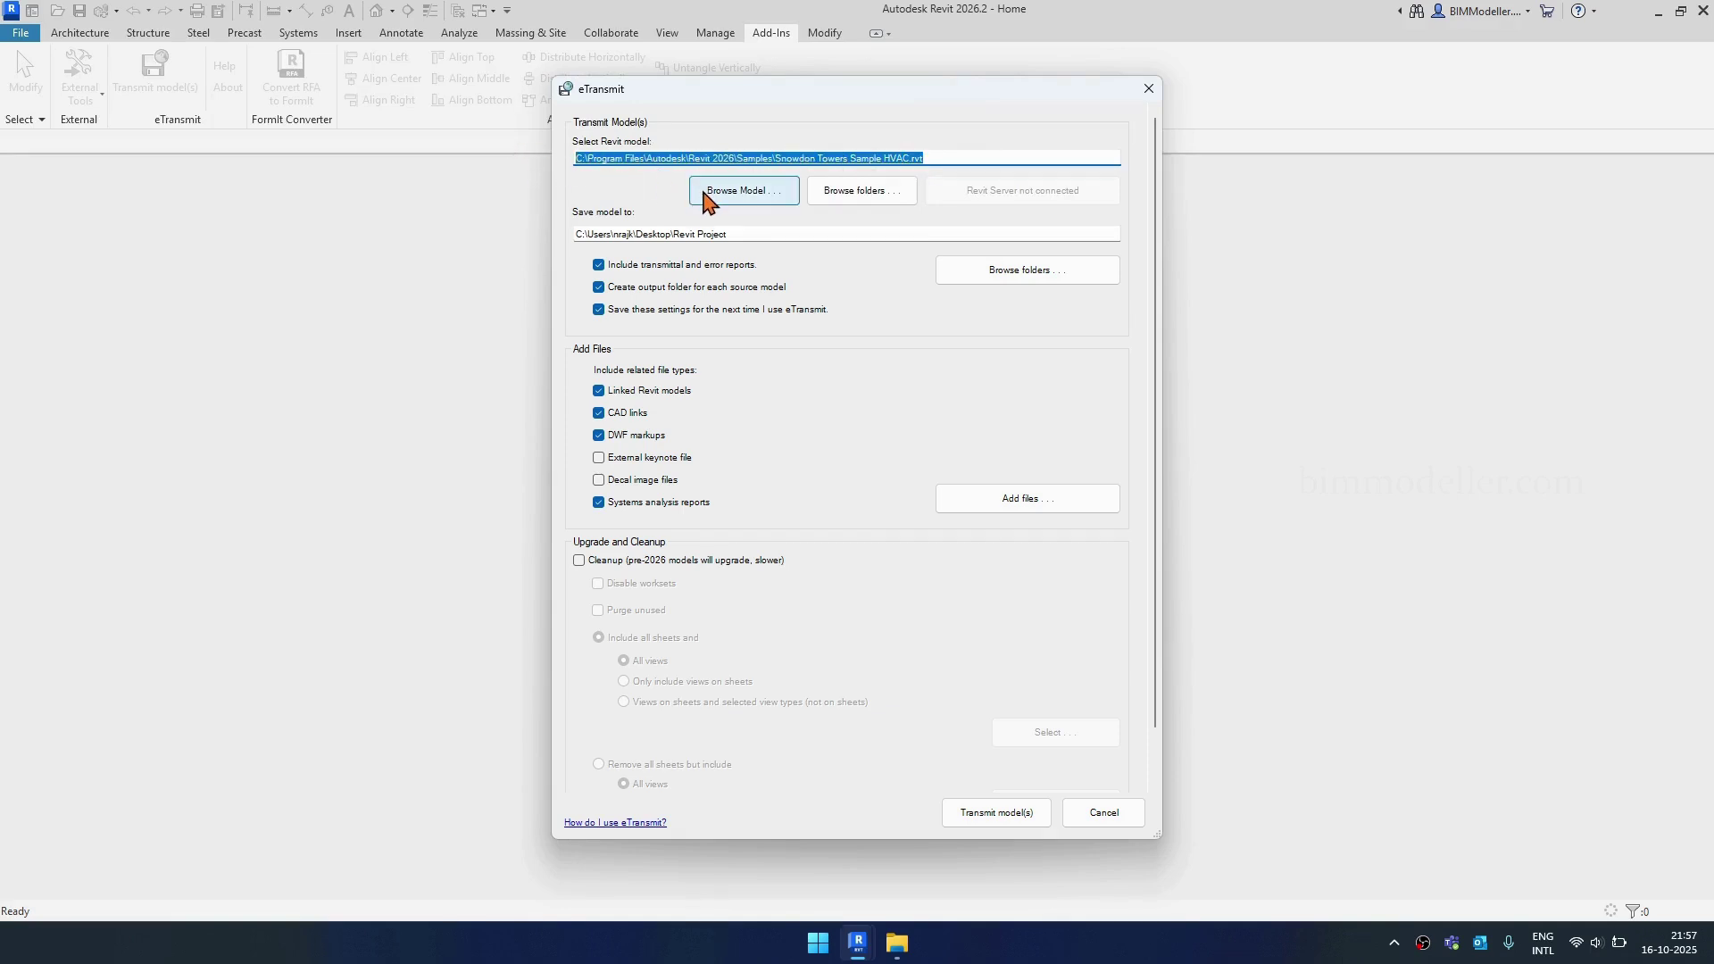
left_click(794, 191)
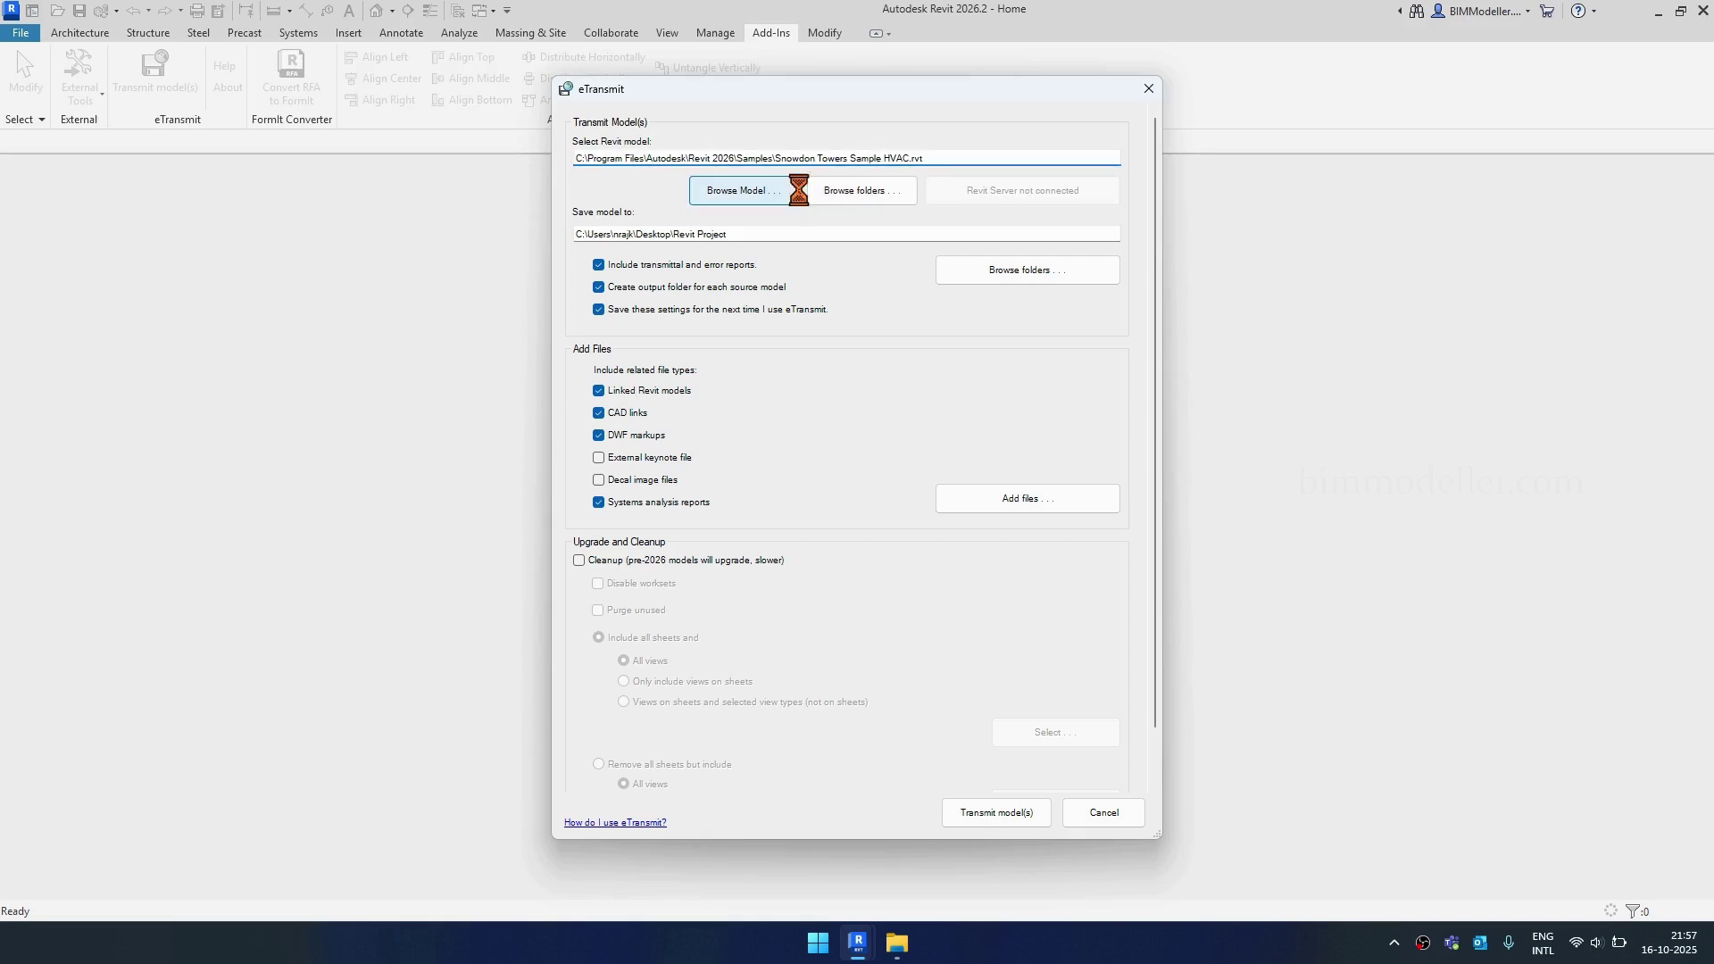
key("Escape")
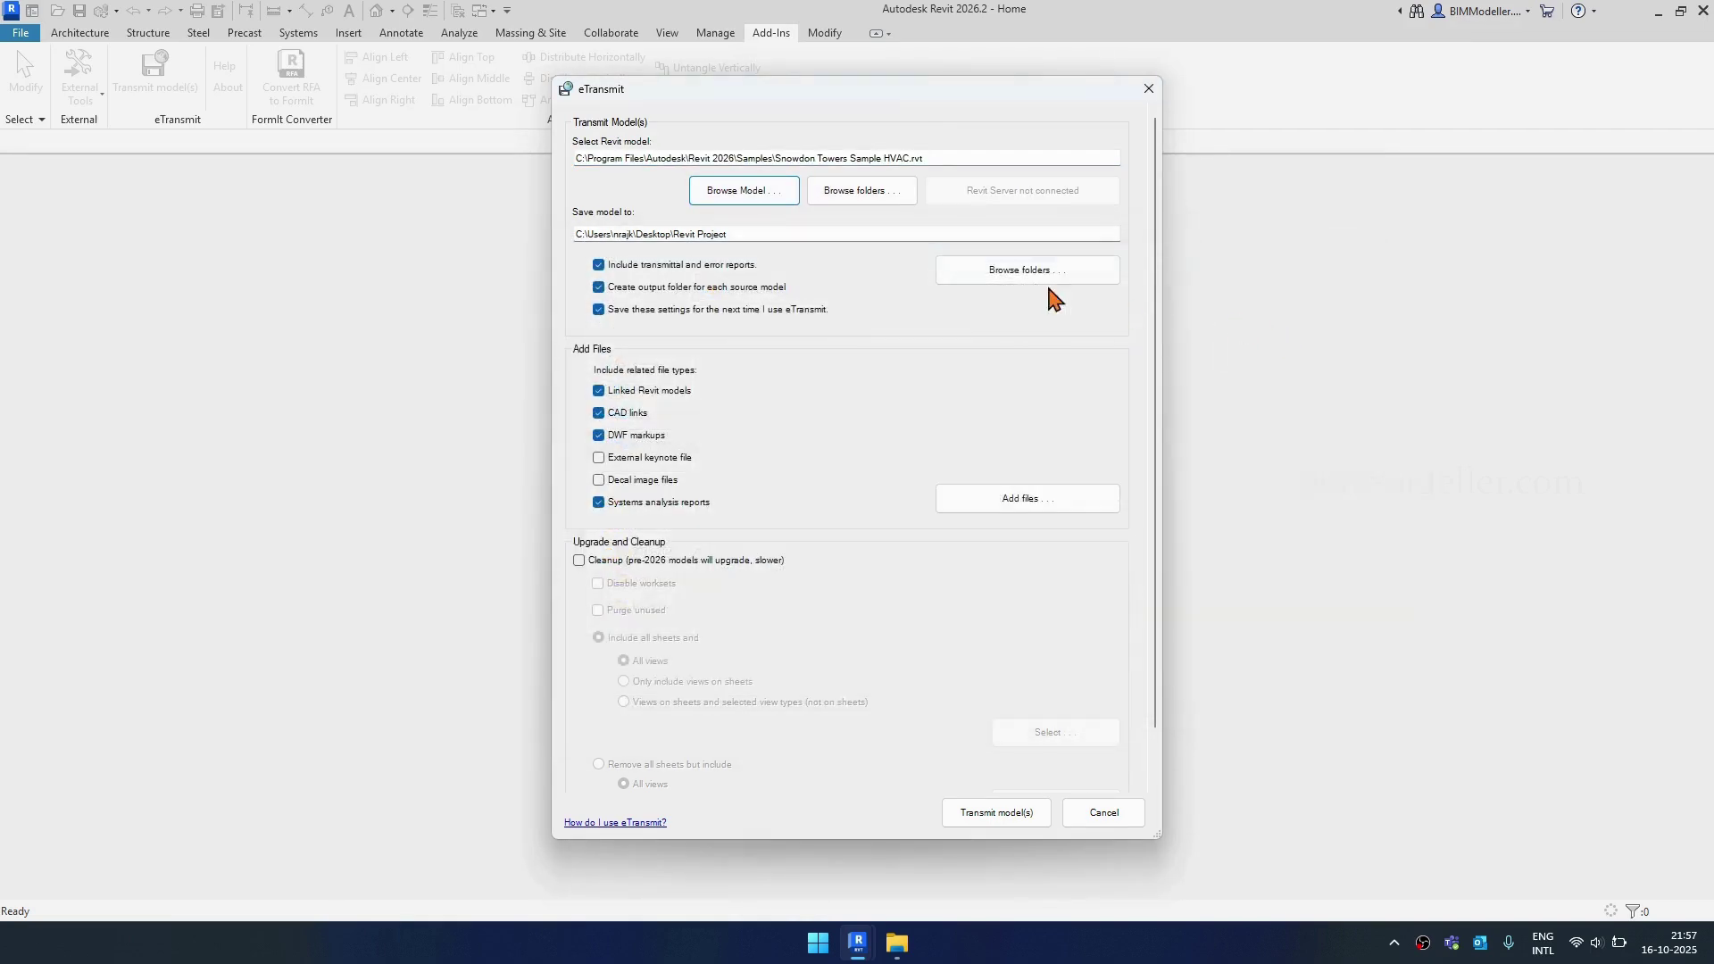
double_click(756, 238)
left_click(757, 237)
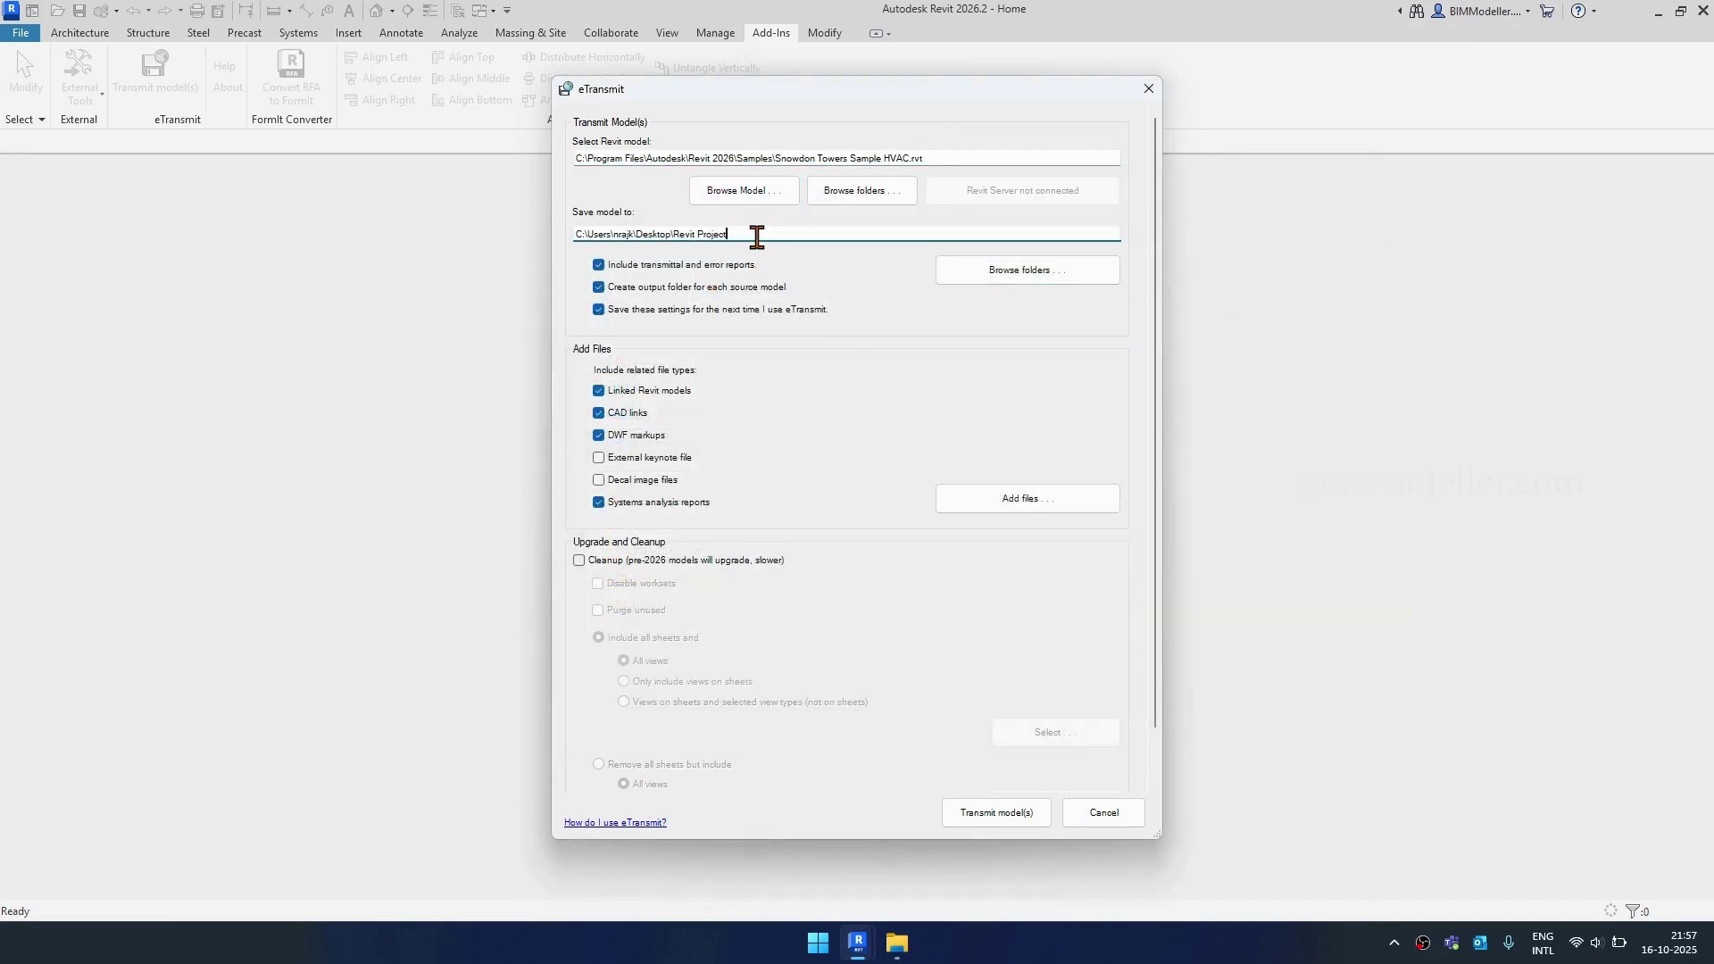
left_click_drag(757, 237, 541, 233)
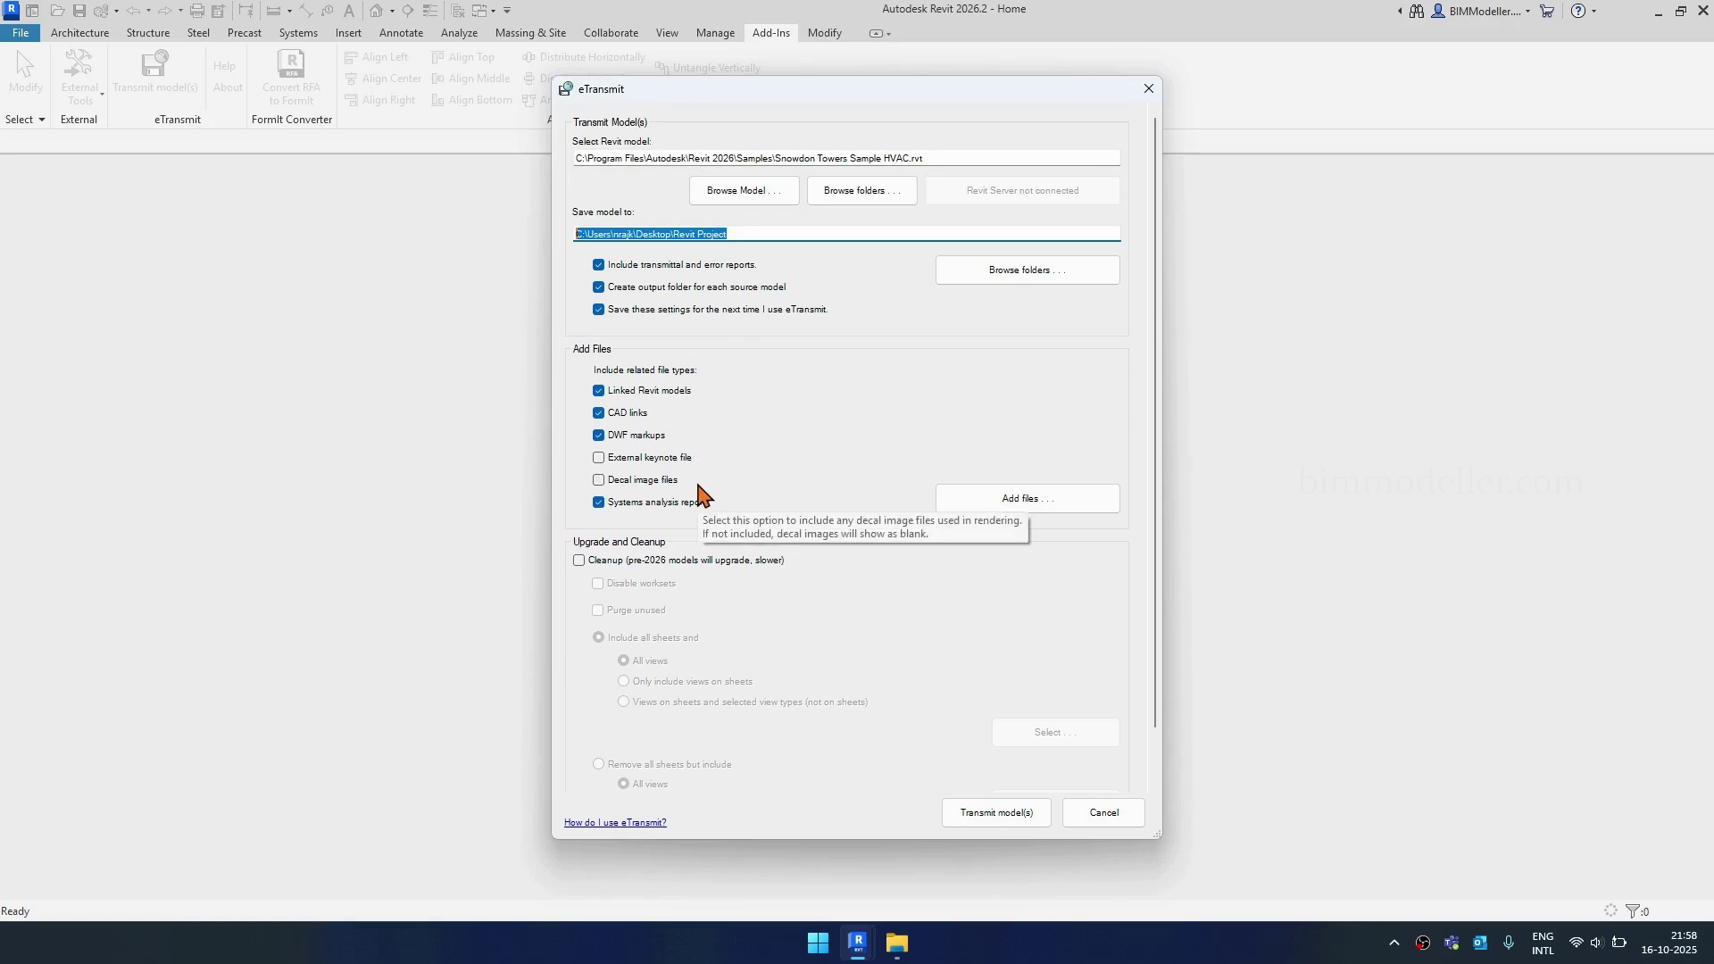
left_click(992, 493)
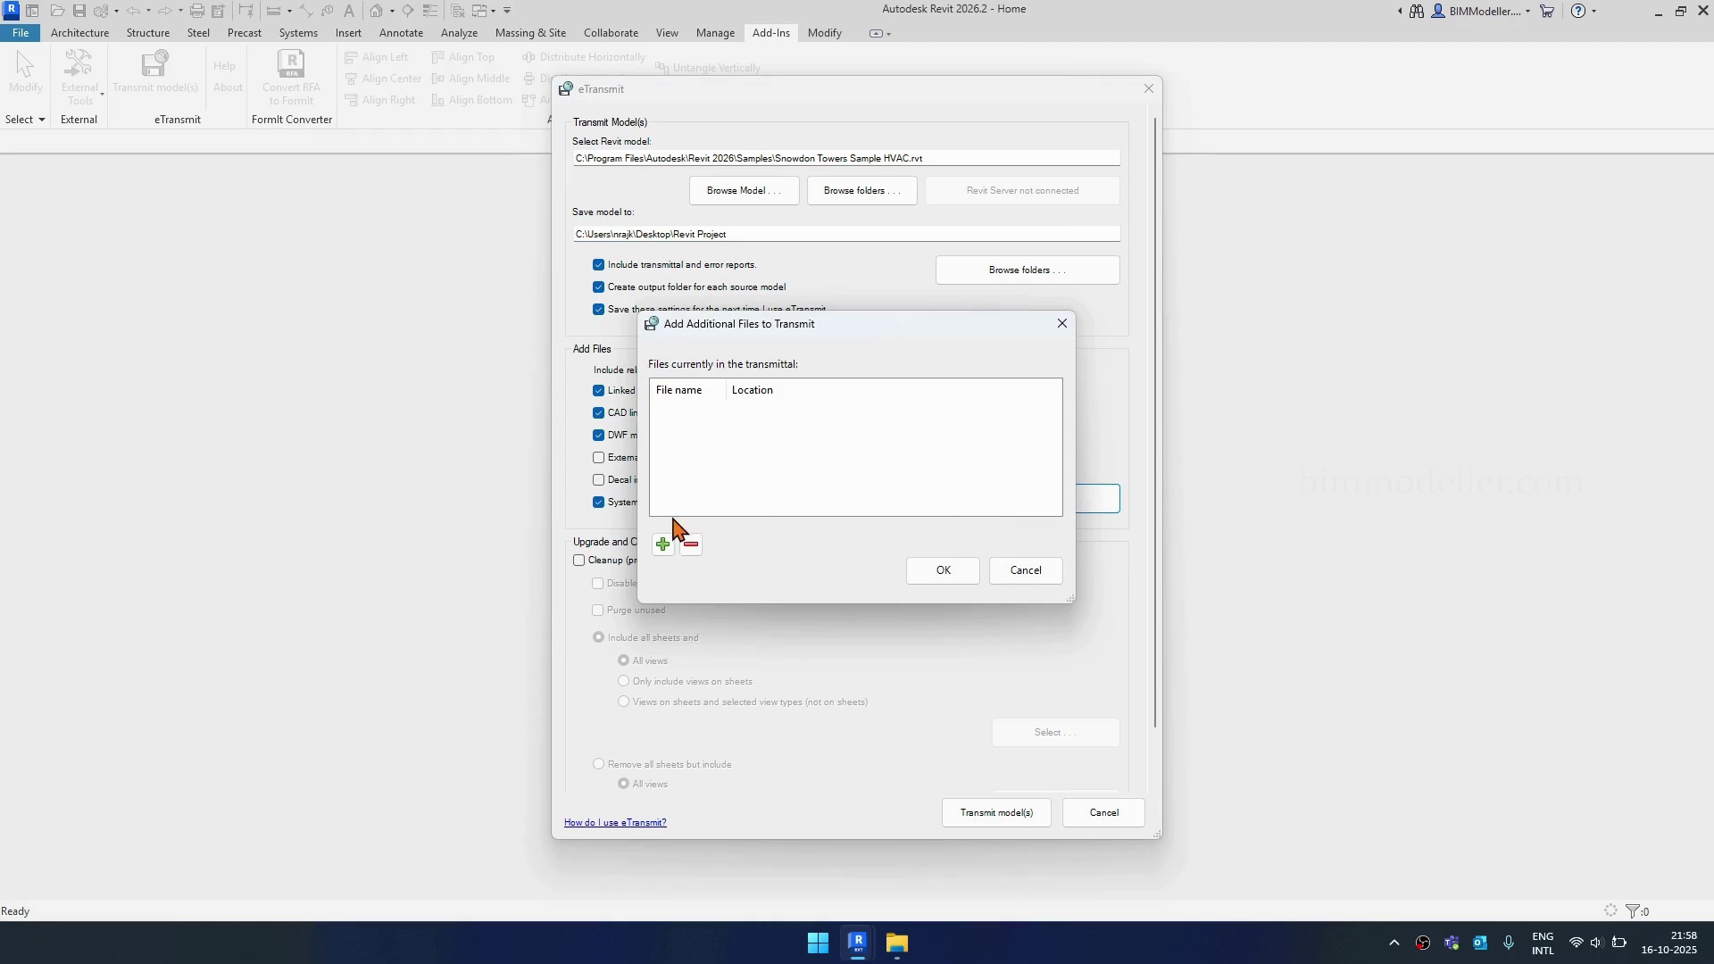
left_click(664, 544)
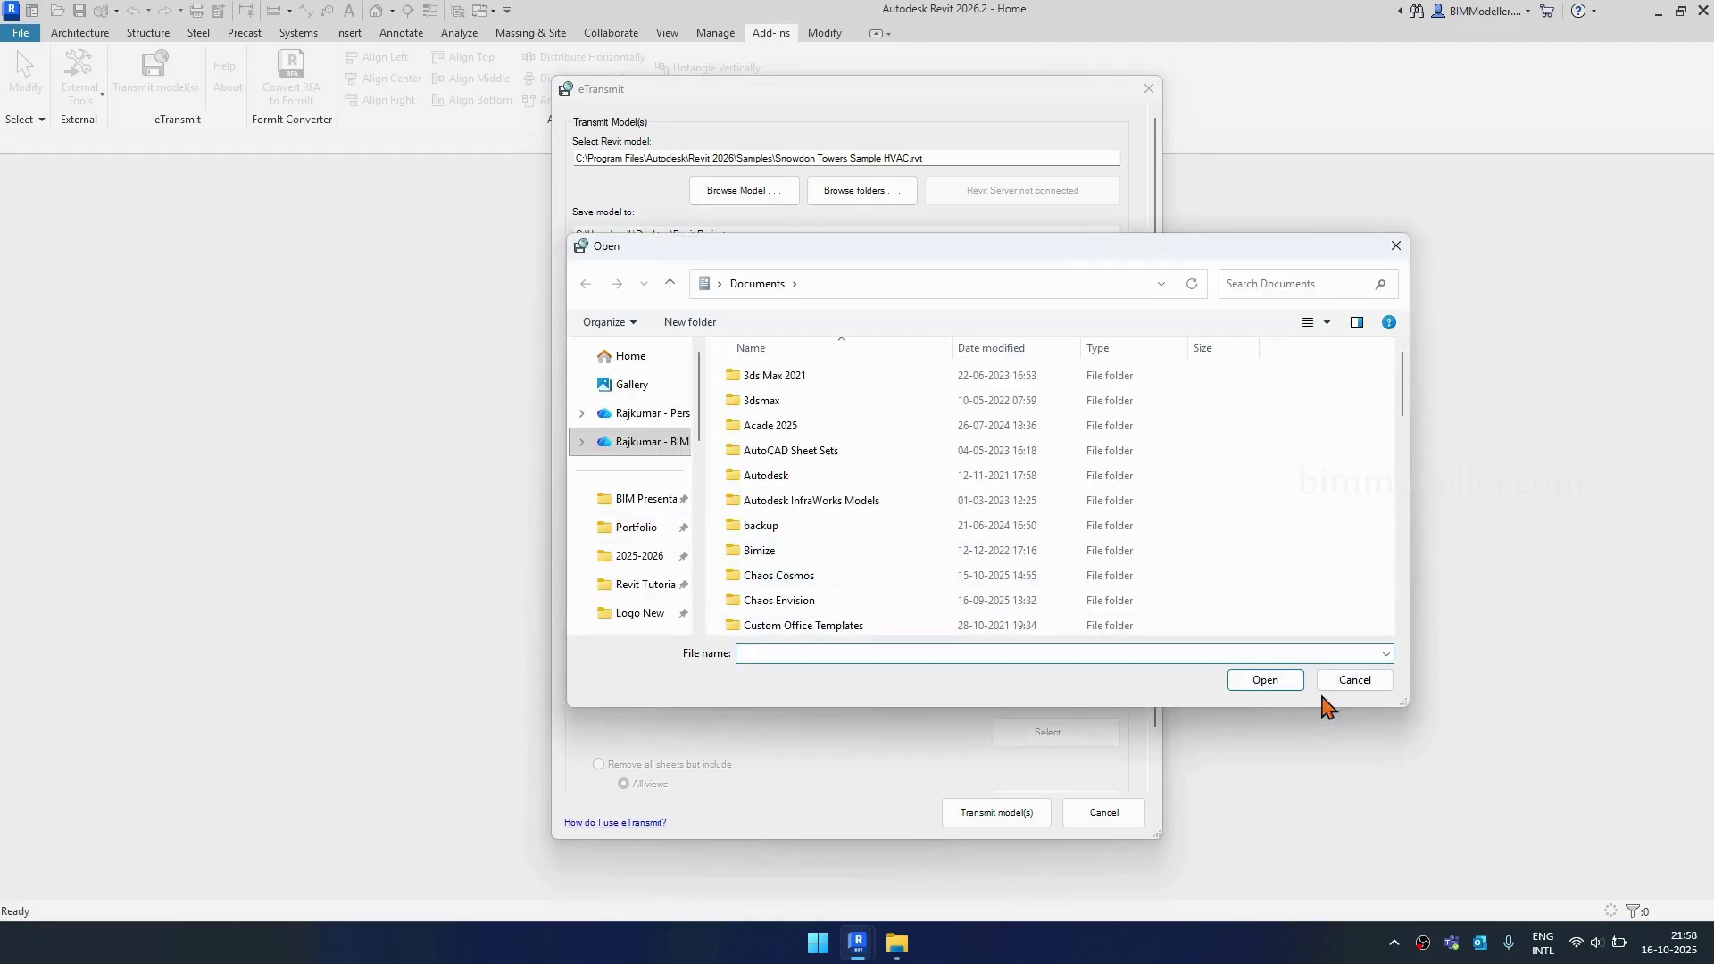
left_click(1392, 686)
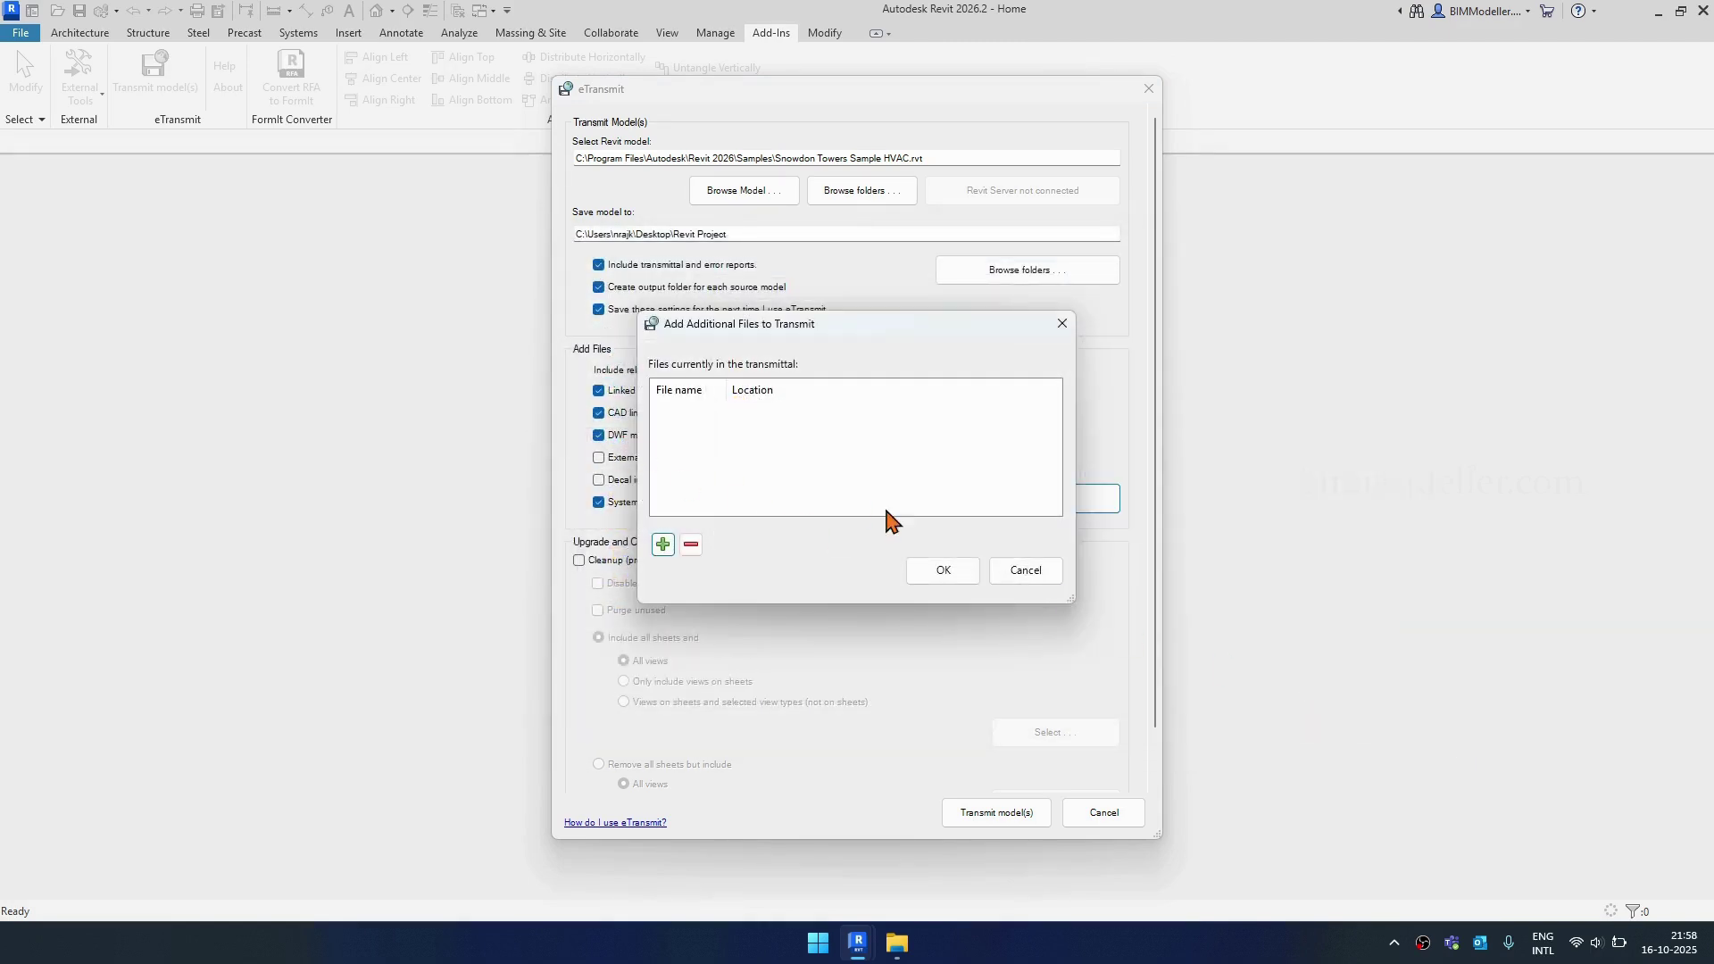
left_click(997, 573)
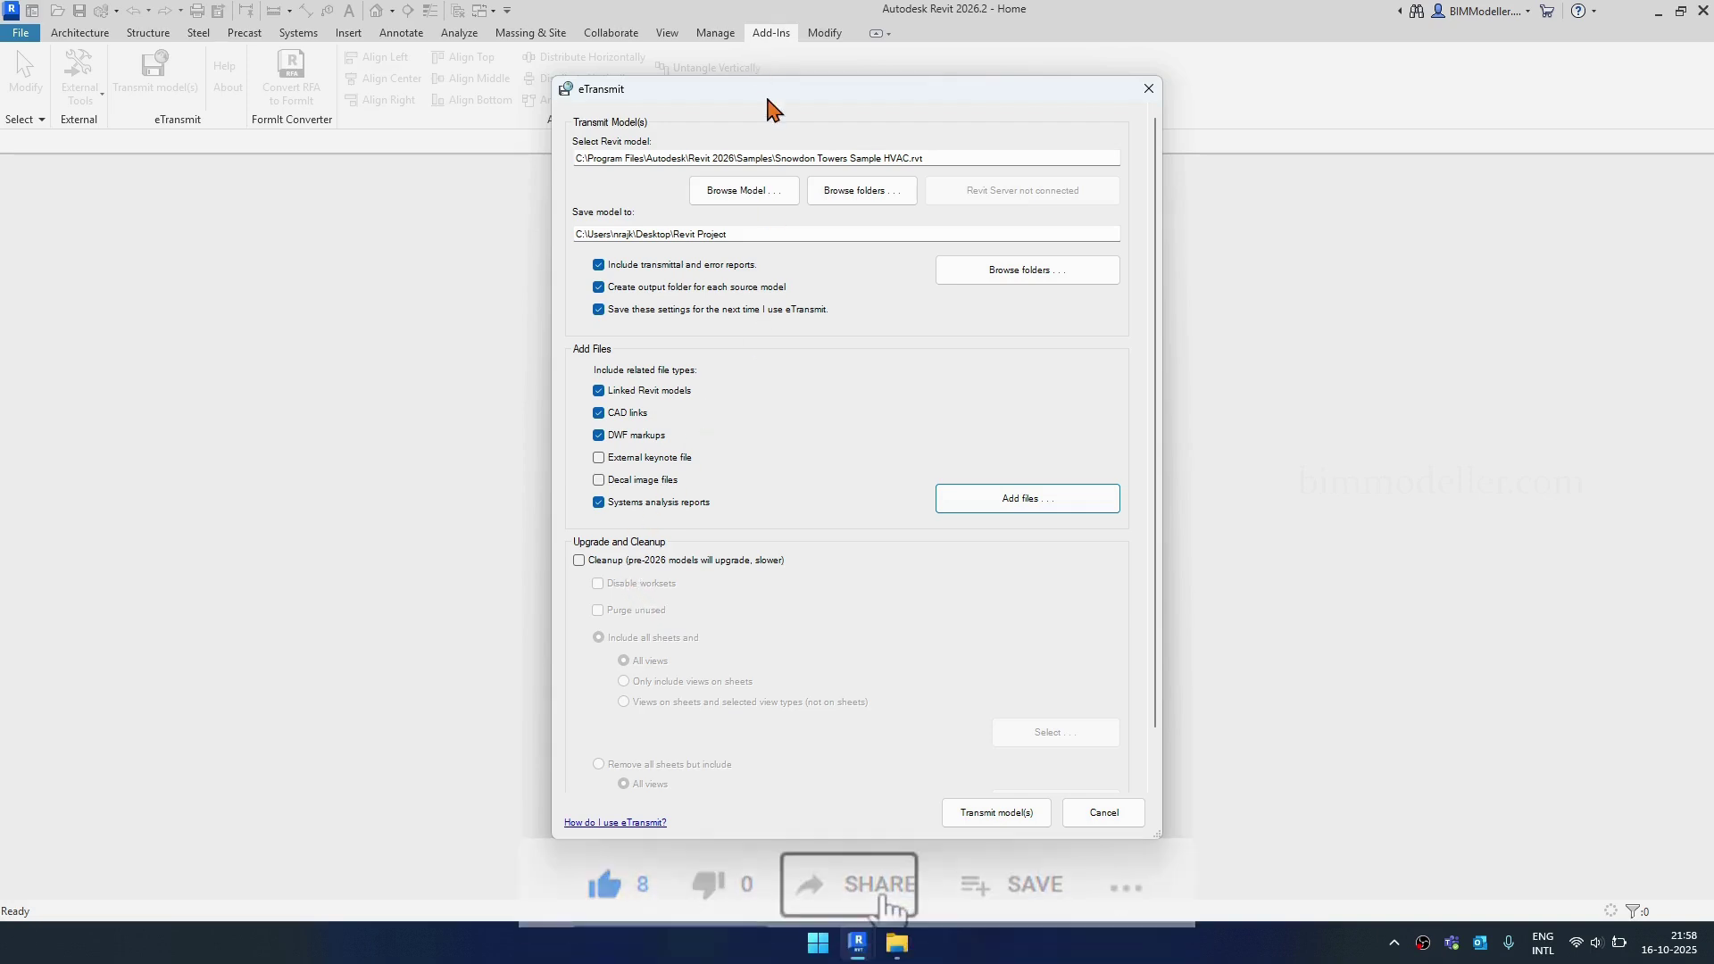
- Transmit Snowdon Towers Sample HVAC.rvt with its related files to the Revit Project folder and inspect the output folder
left_click(786, 158)
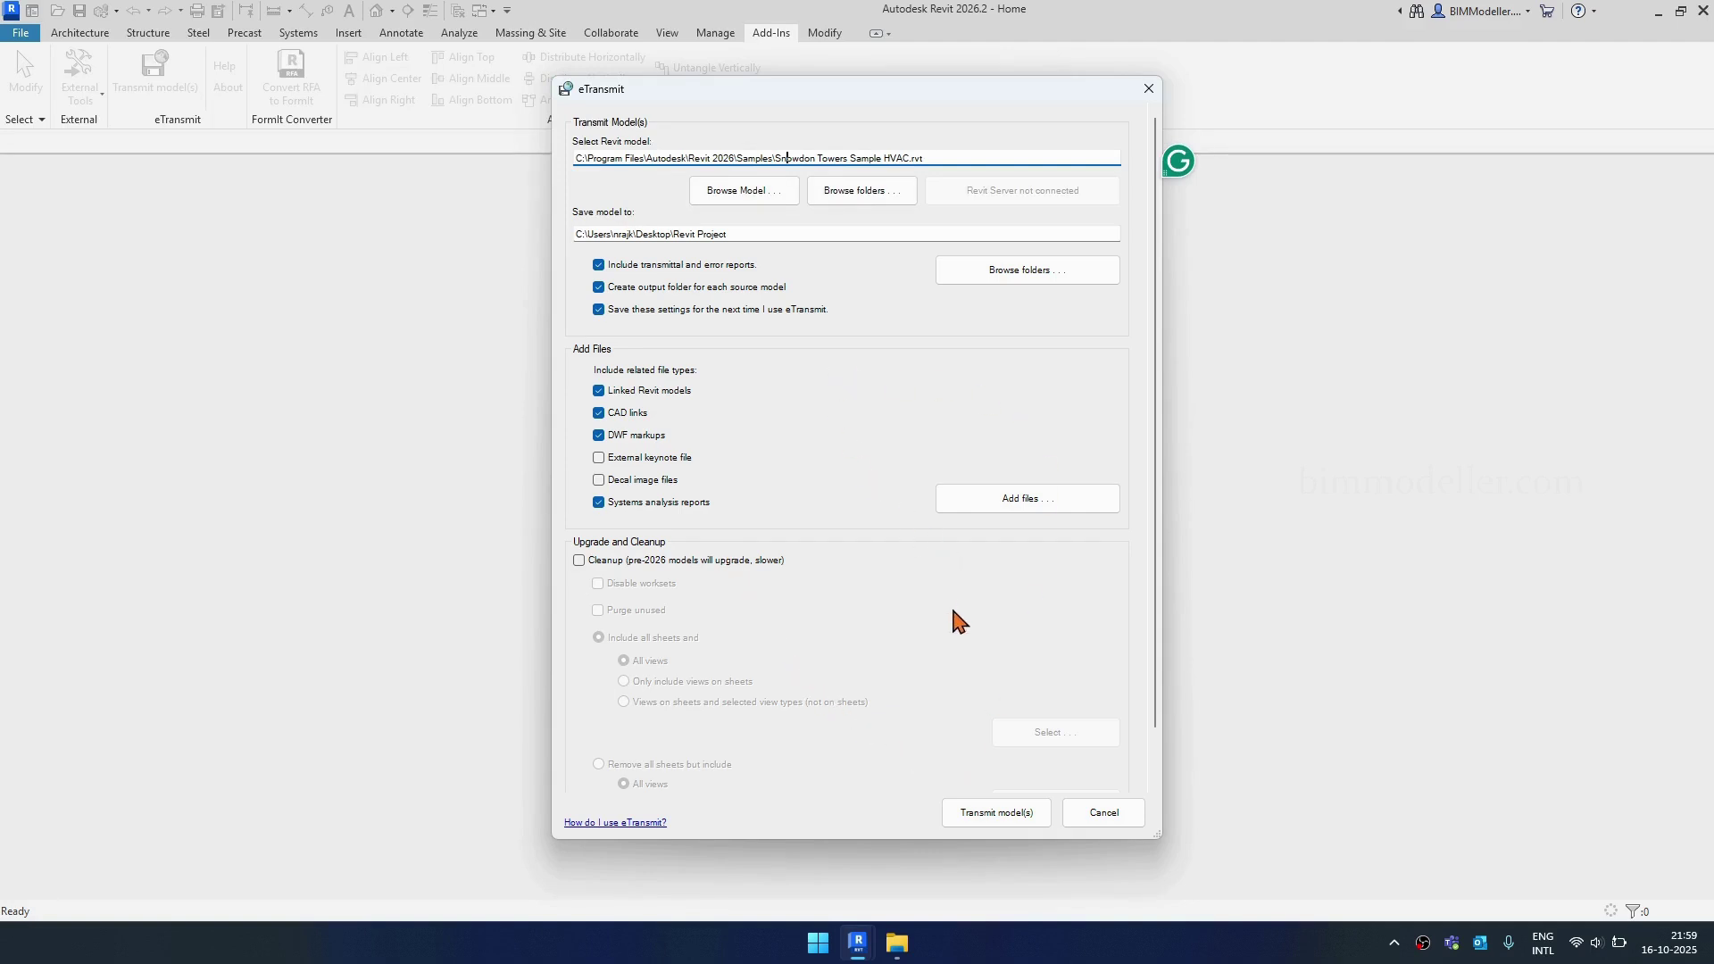
left_click(990, 814)
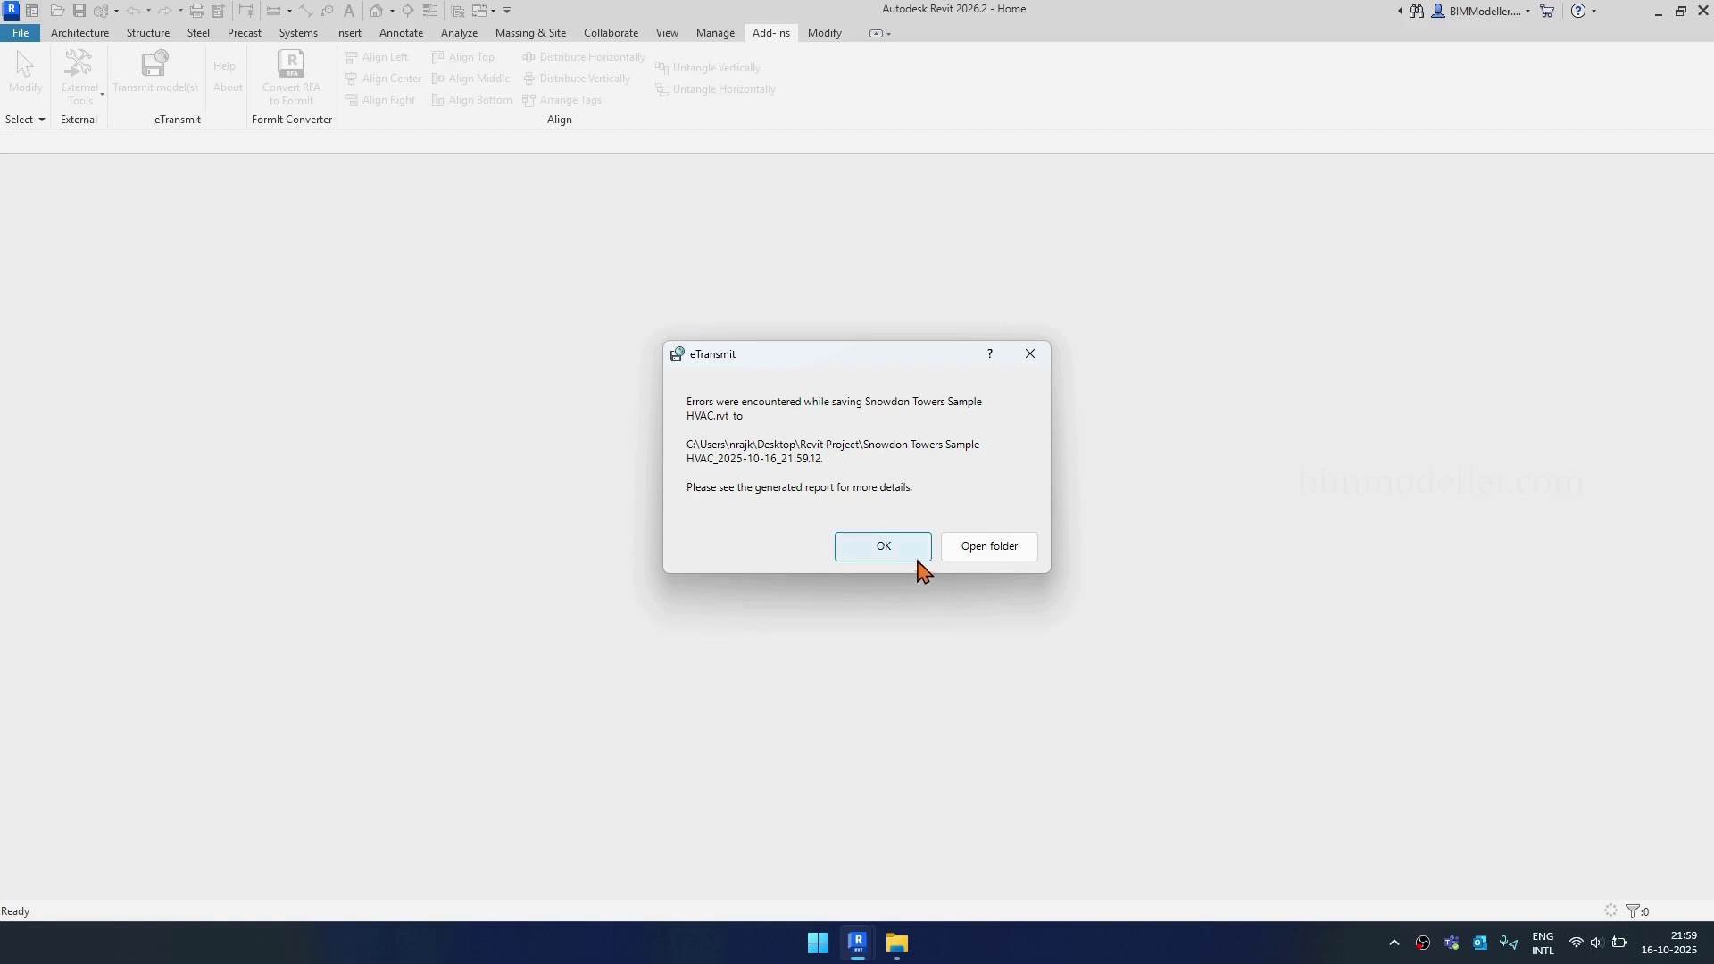
left_click(960, 551)
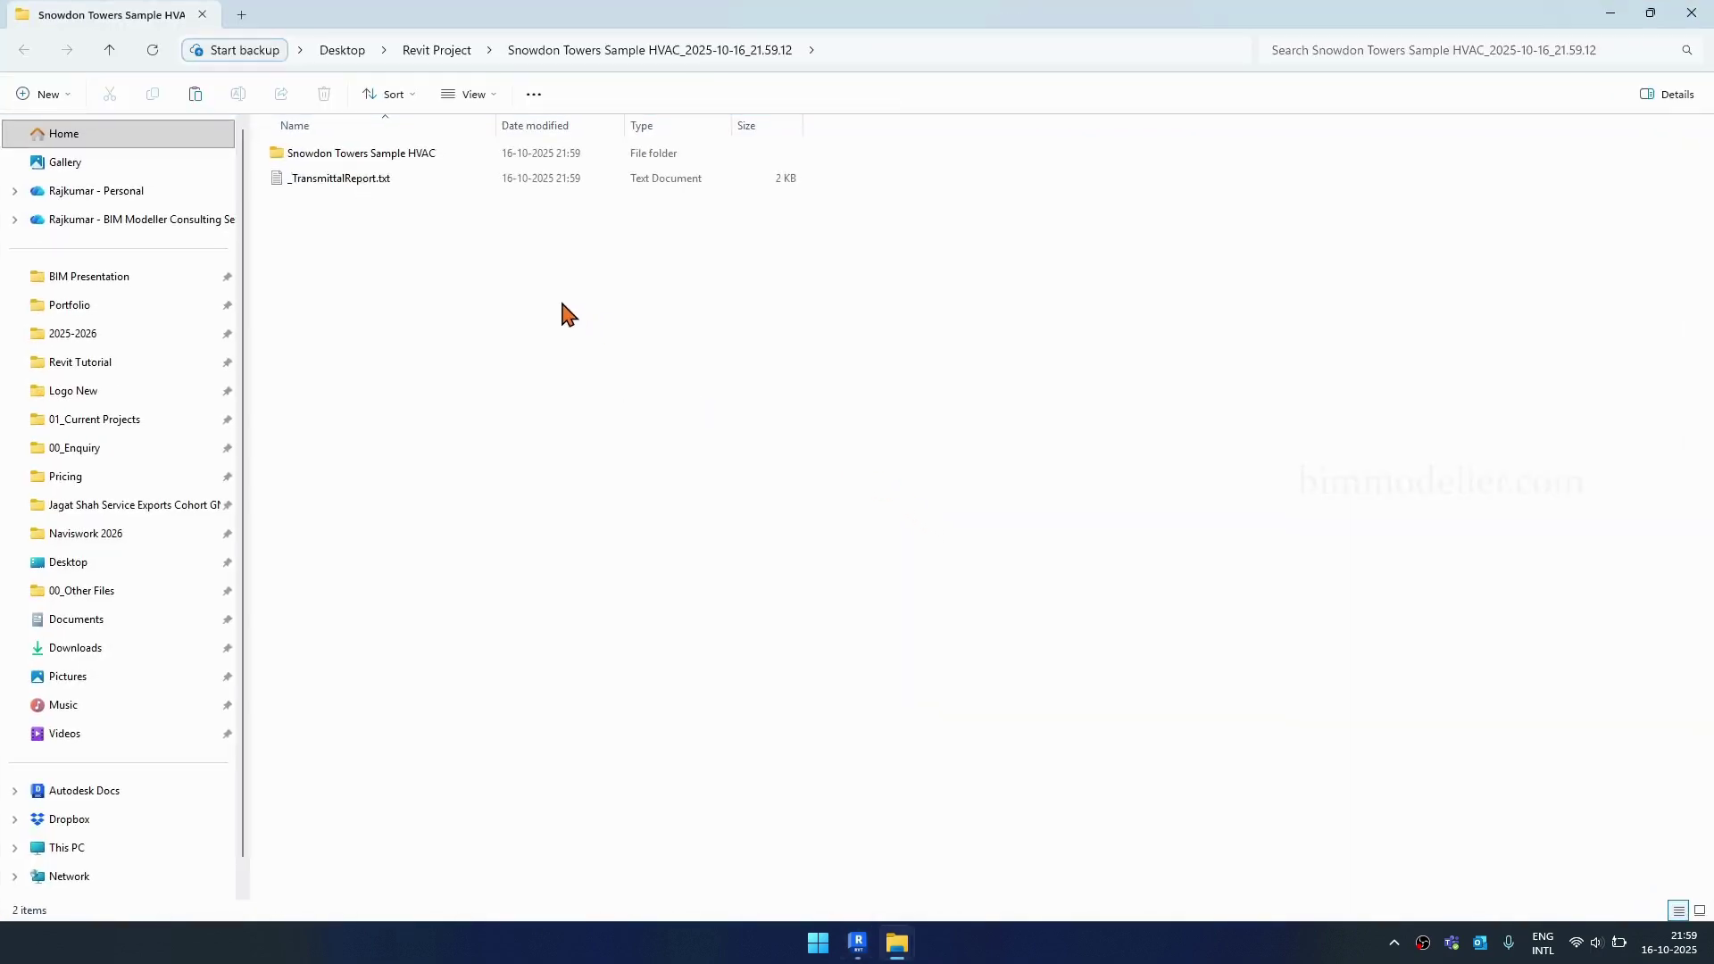
double_click(391, 155)
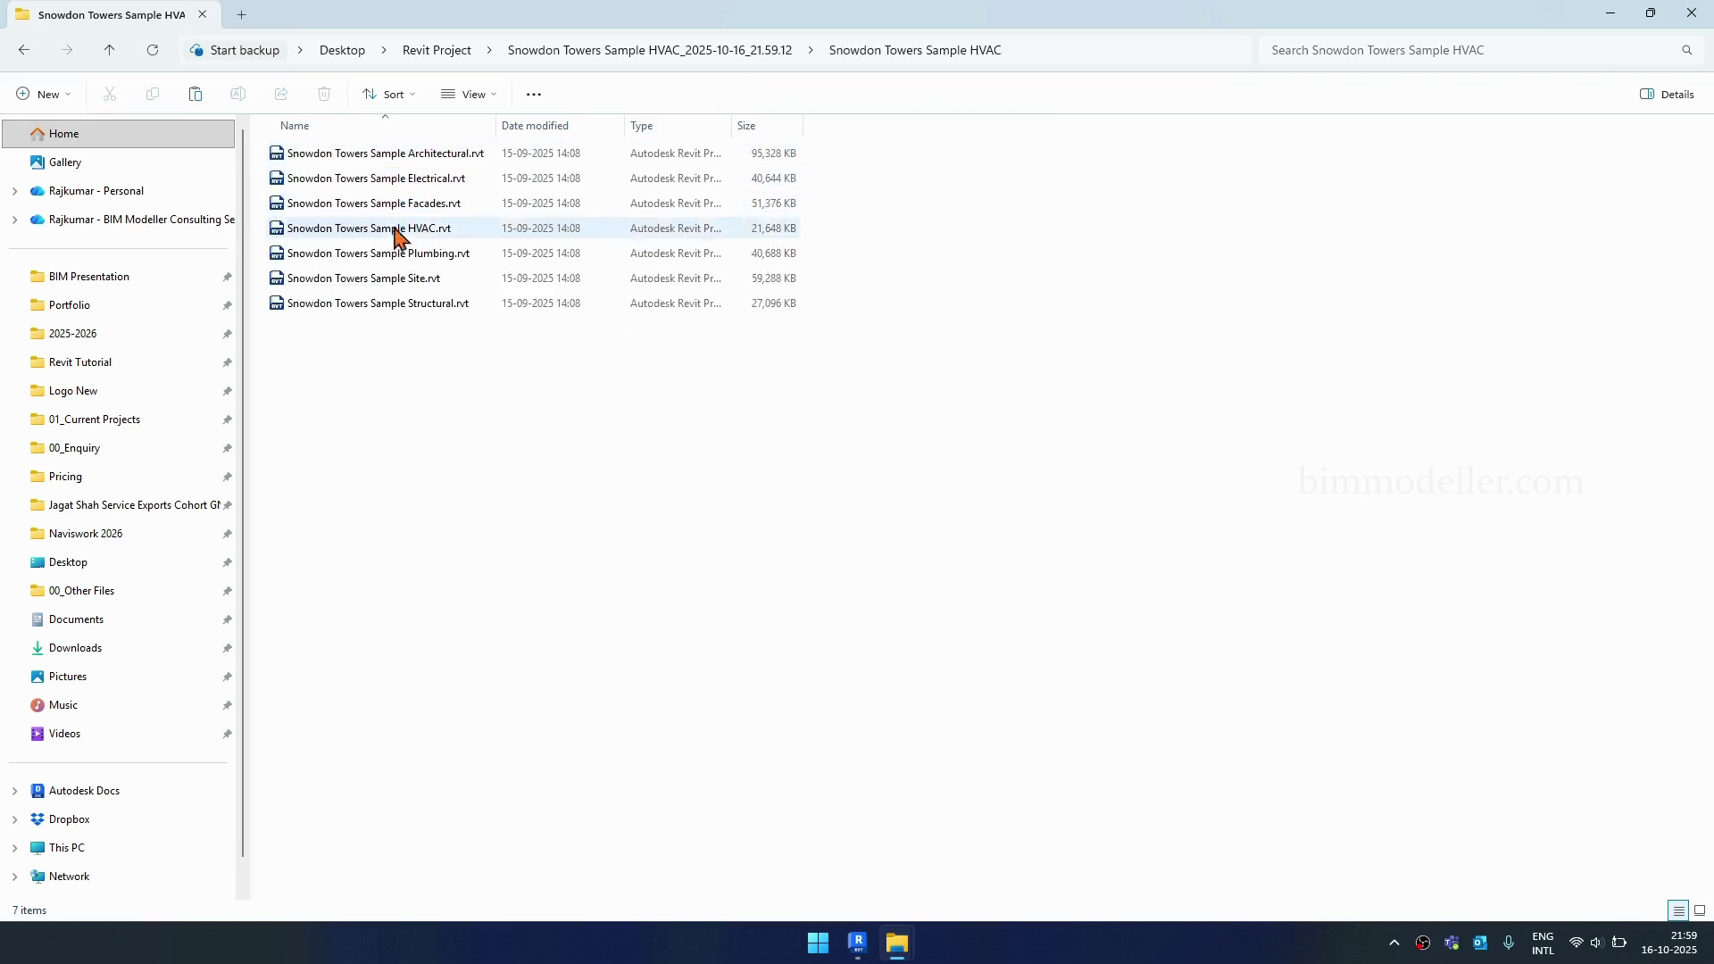
key("alt+Left")
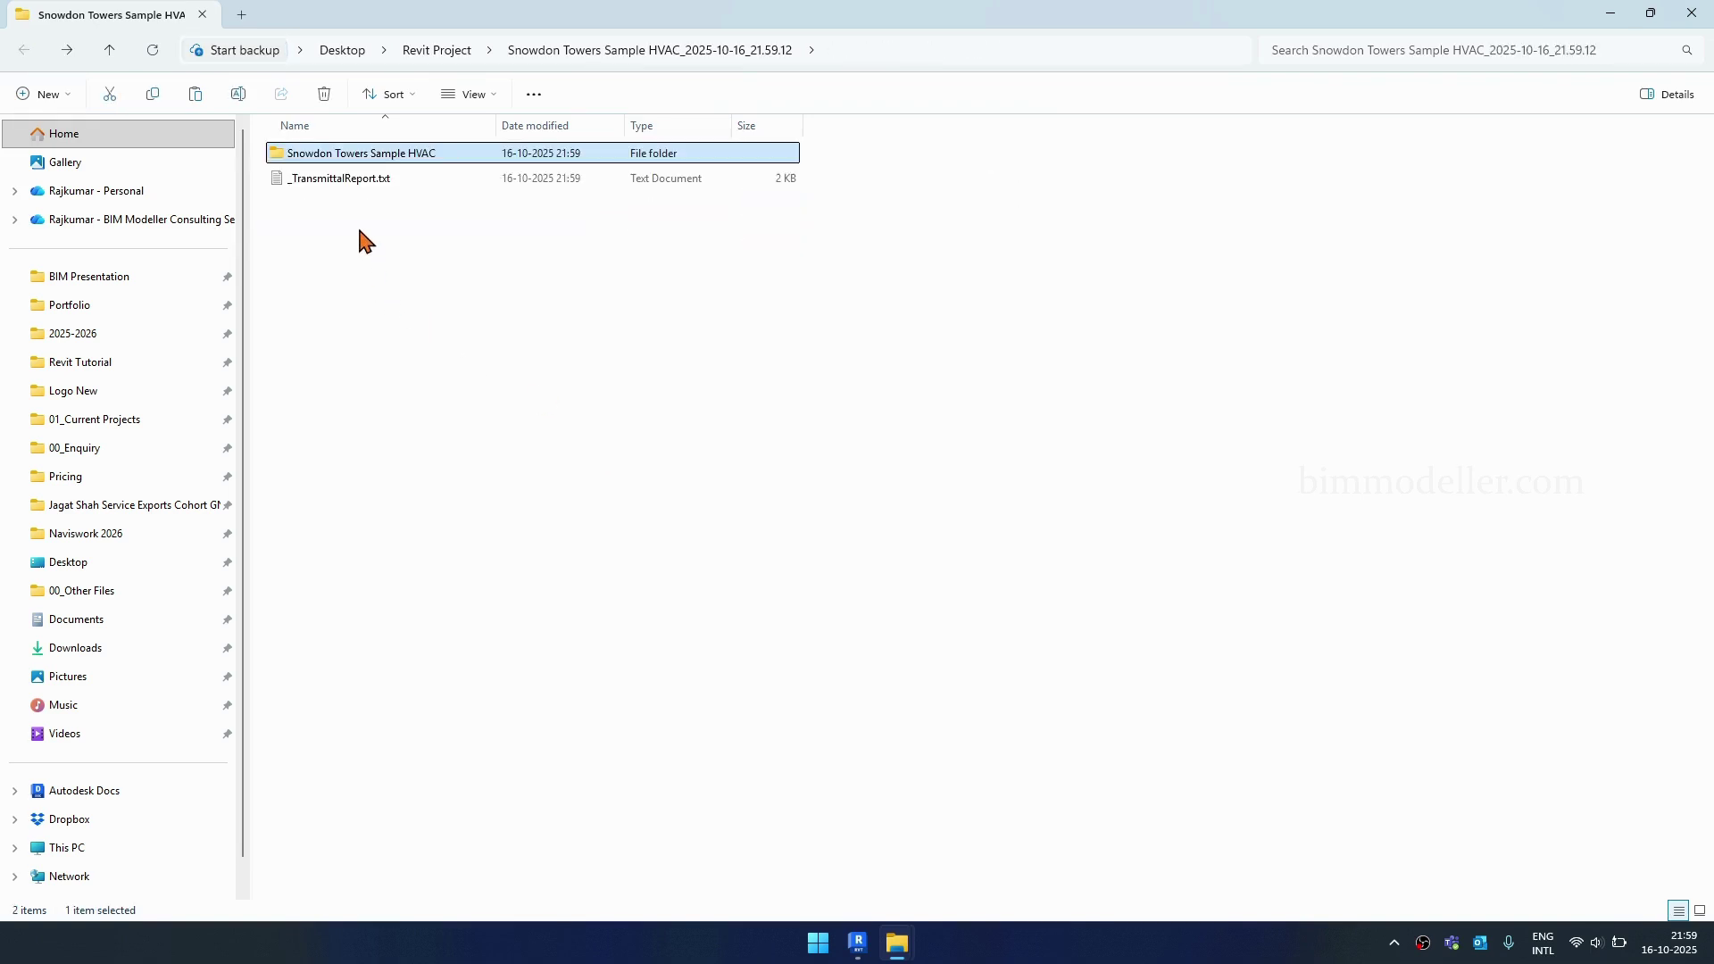
- Open _TransmittalReport.txt and read its sections on excluded files and files that could not be checked for links
double_click(360, 181)
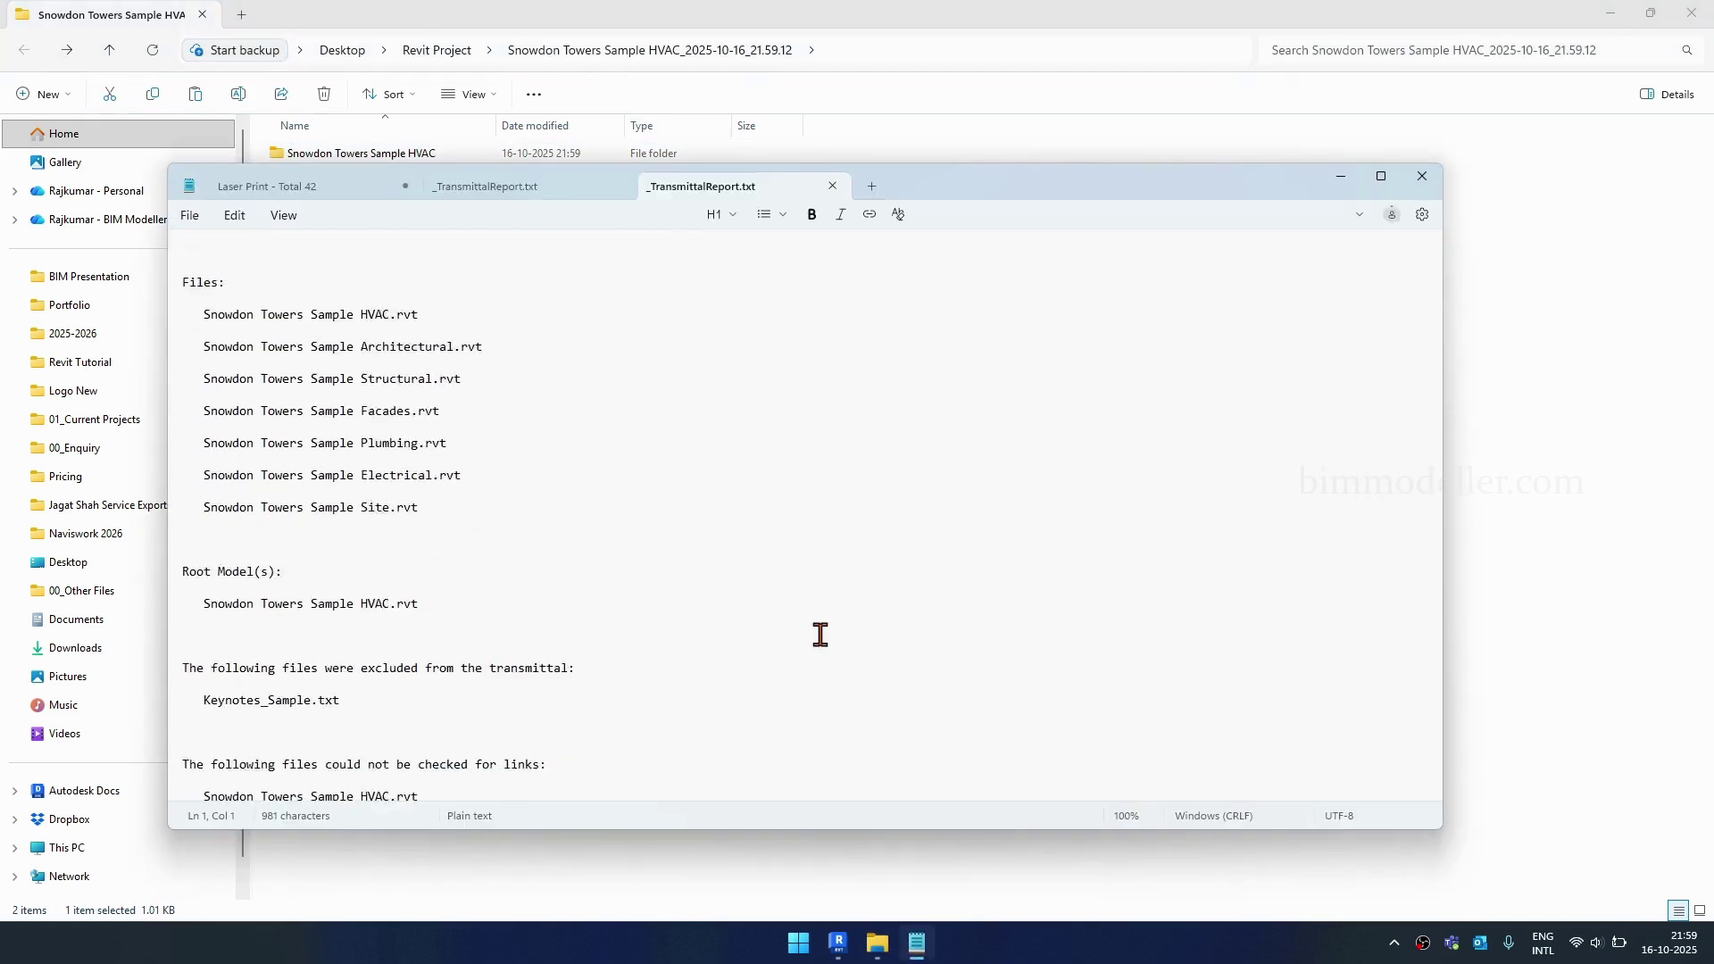
scroll(818, 630, "down", 3)
left_click_drag(420, 730, 170, 505)
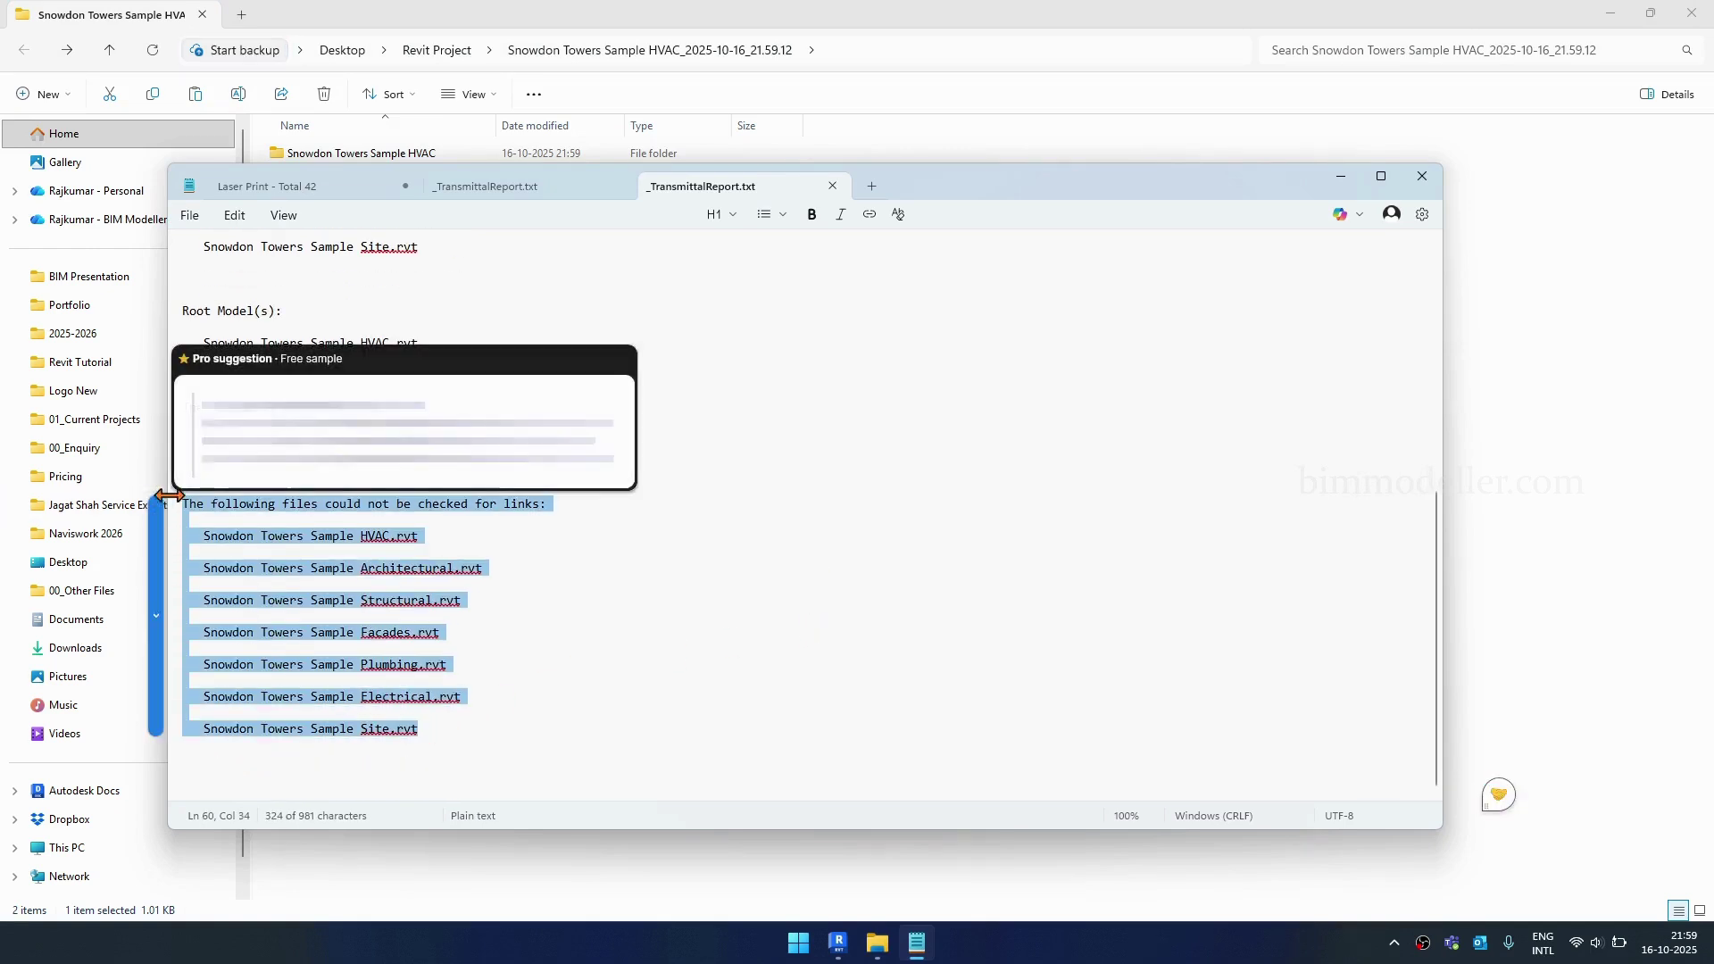
left_click(253, 550)
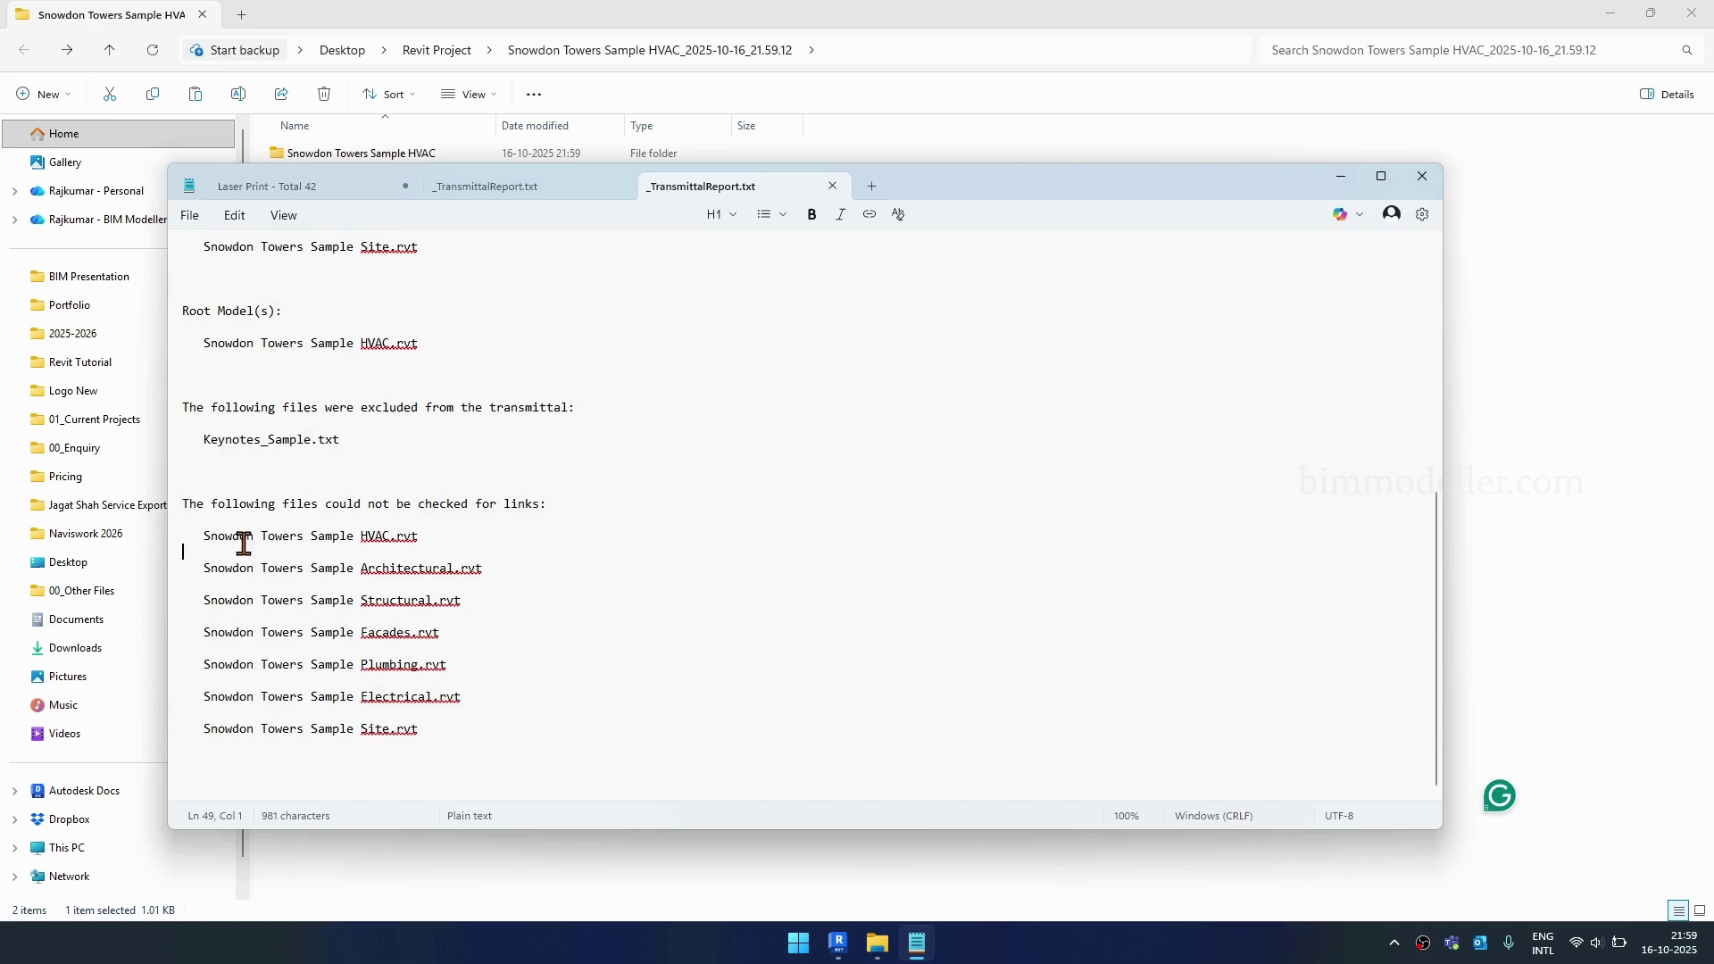
scroll(509, 596, "up", 4)
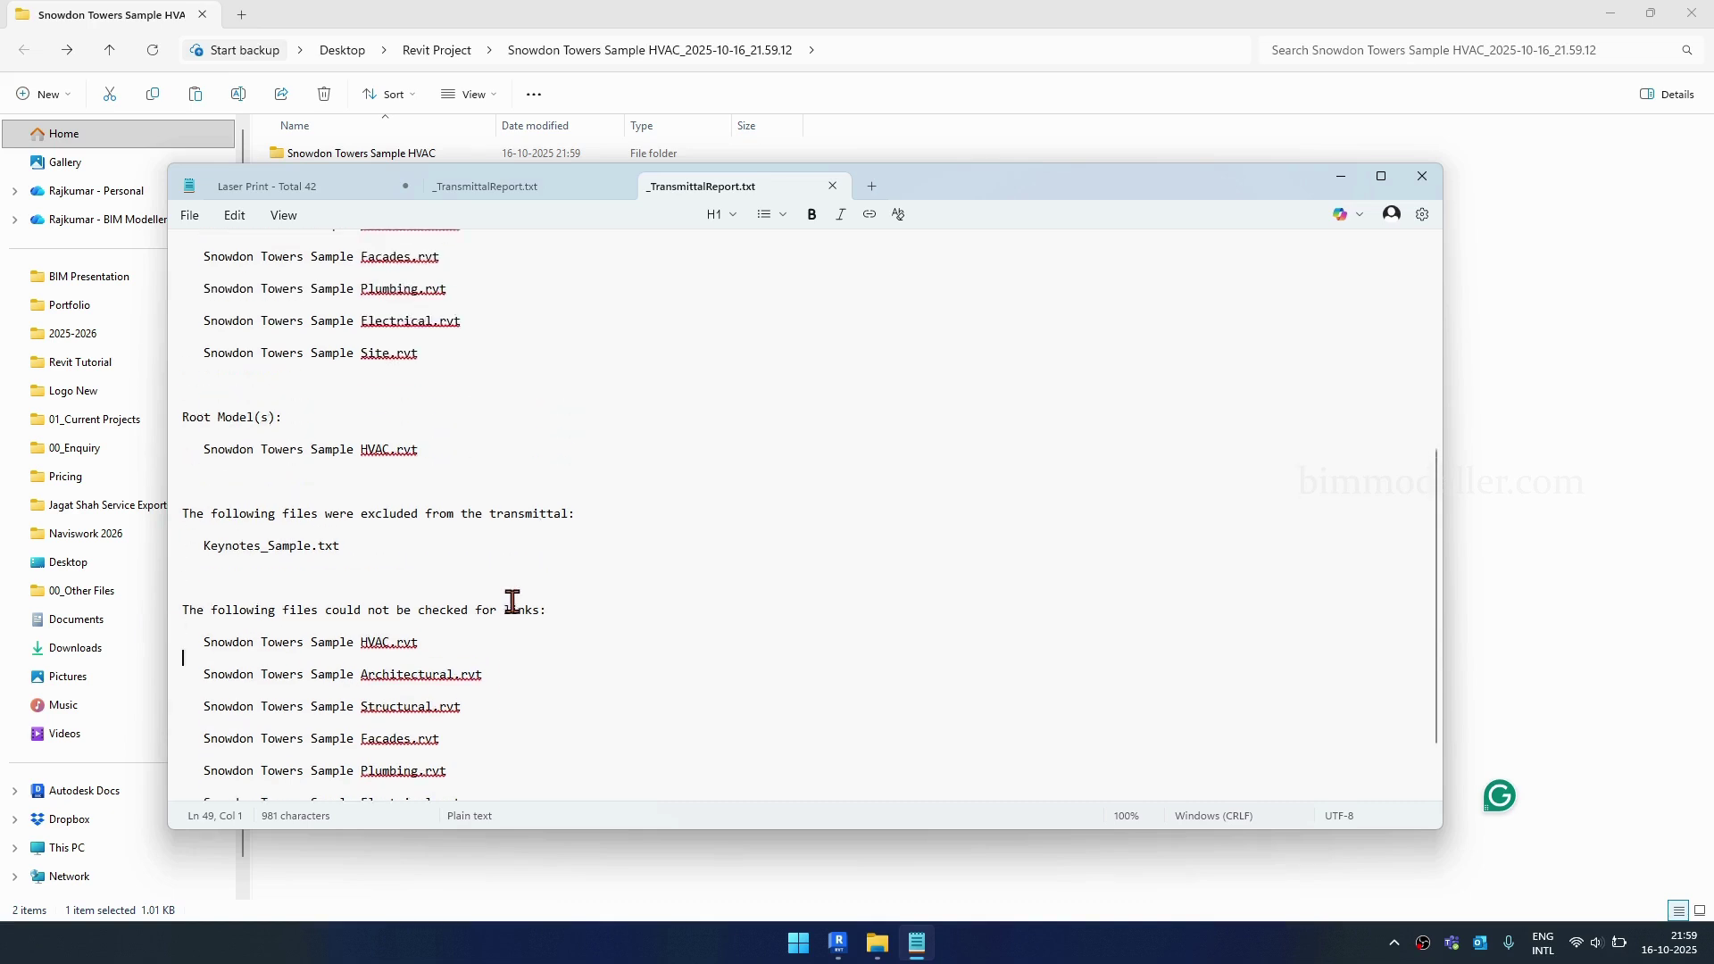
scroll(509, 625, "down", 1)
left_click_drag(339, 696, 228, 663)
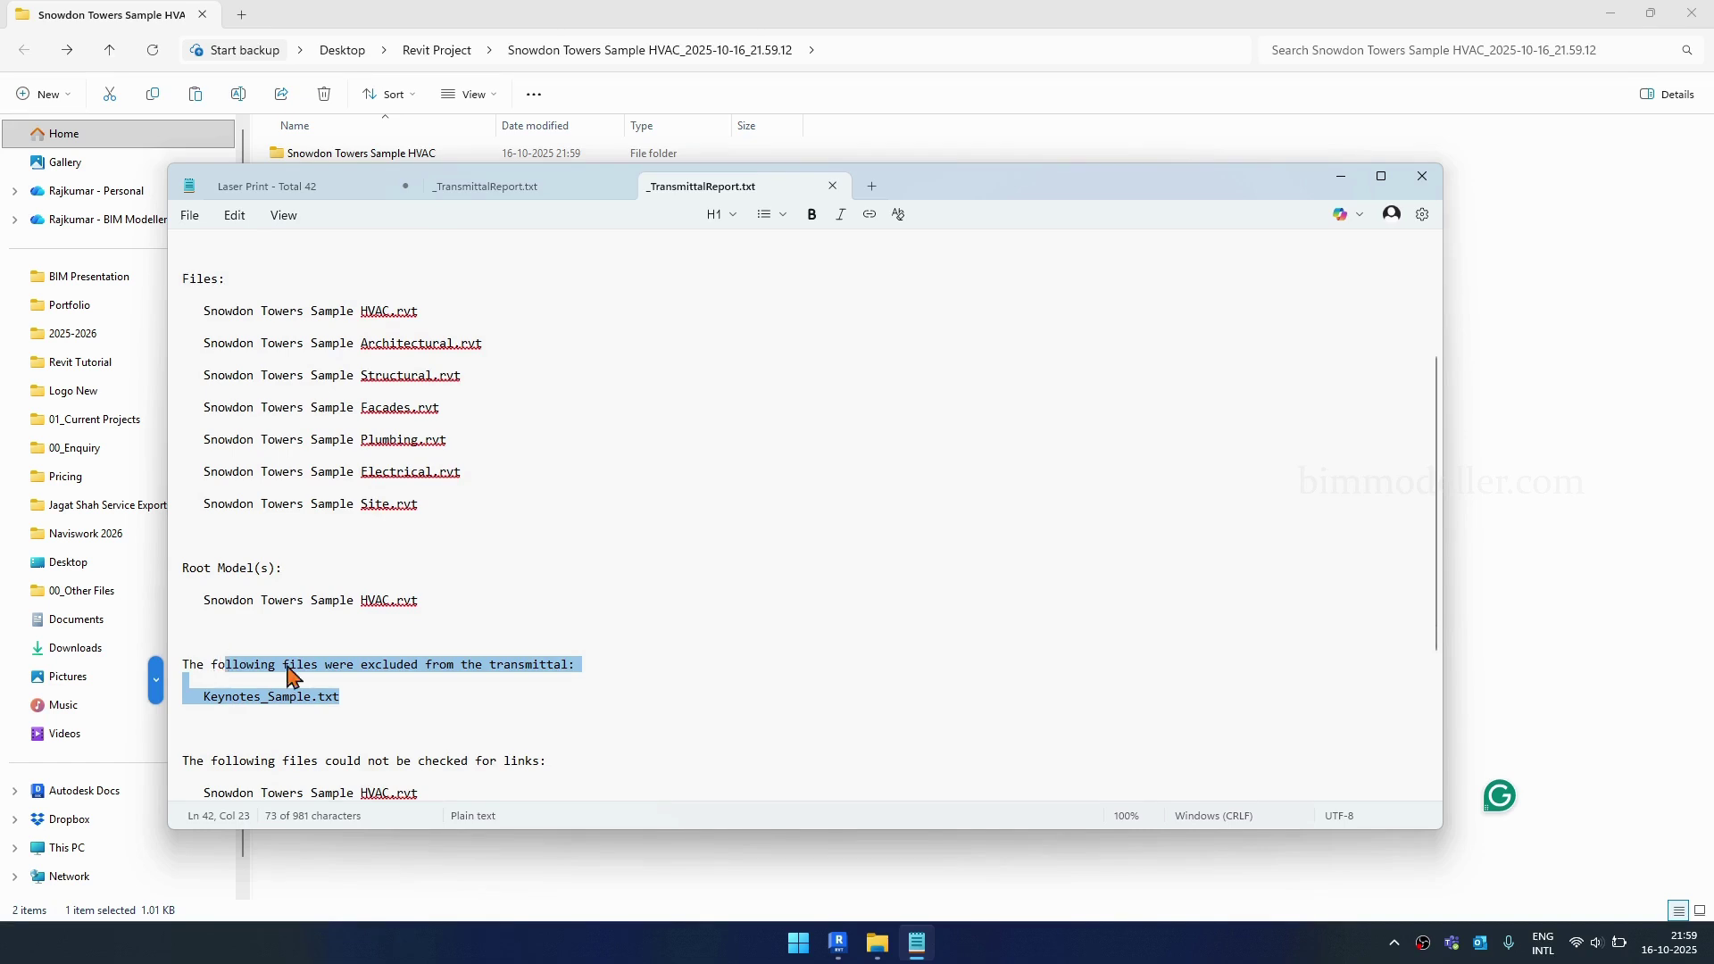
left_click(1172, 12)
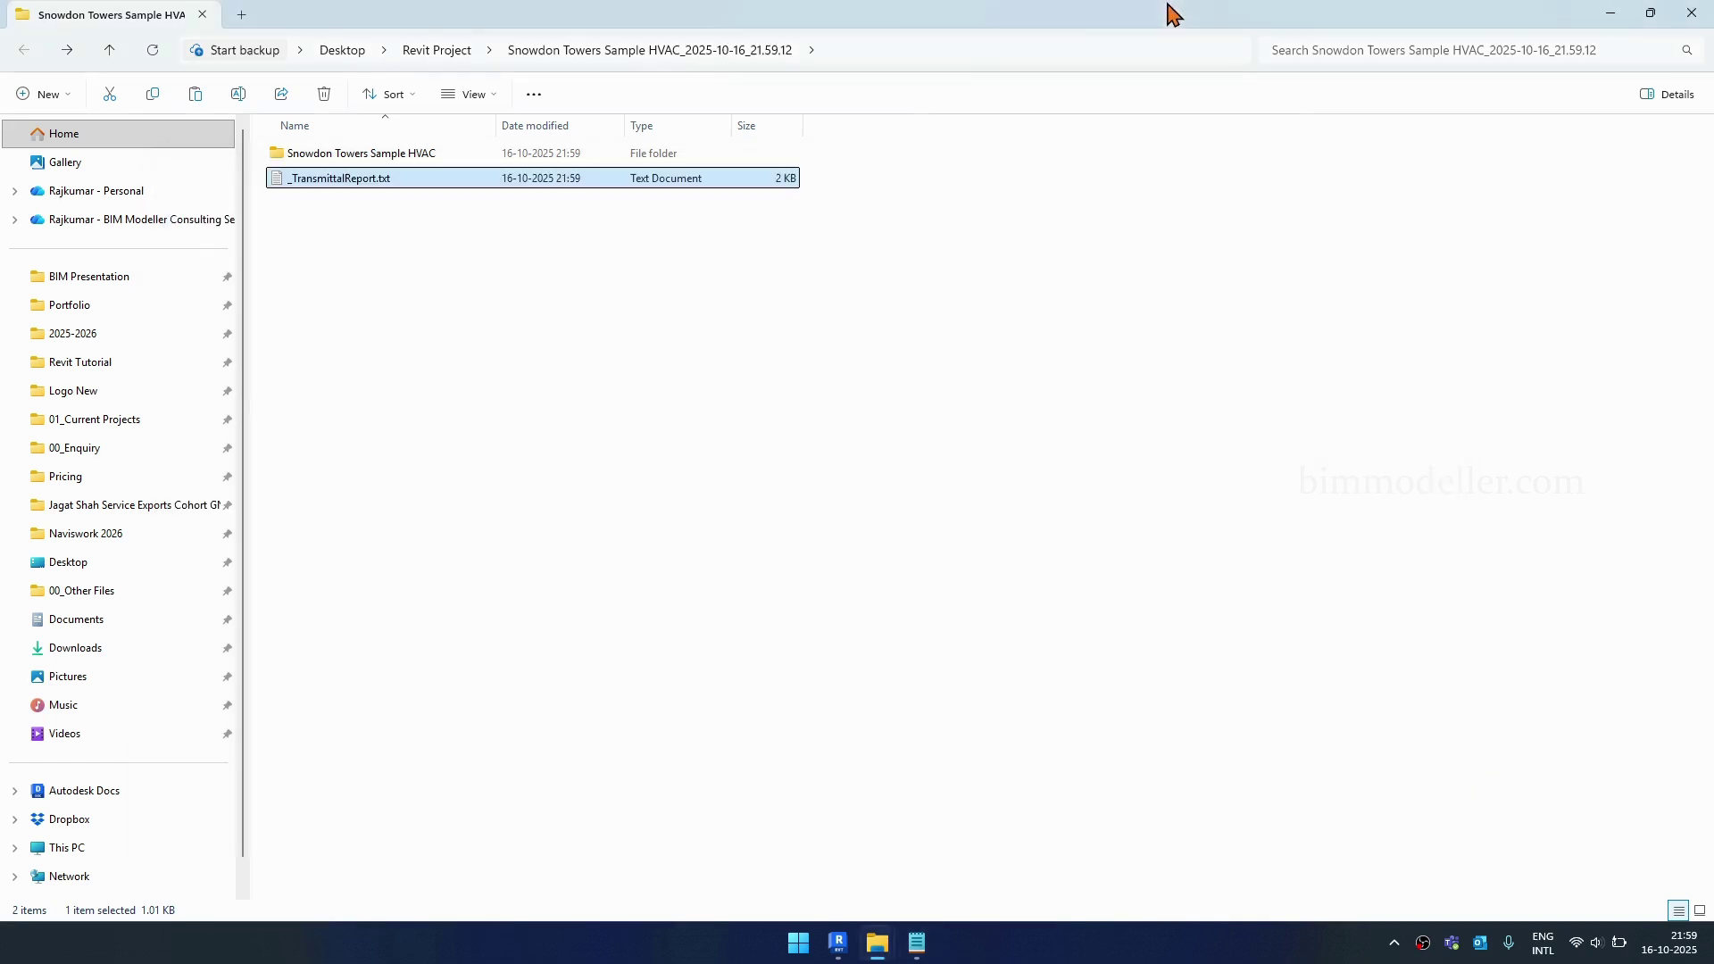
- Review the transmitted Revit models inside the Snowdon Towers Sample HVAC output subfolder
double_click(612, 154)
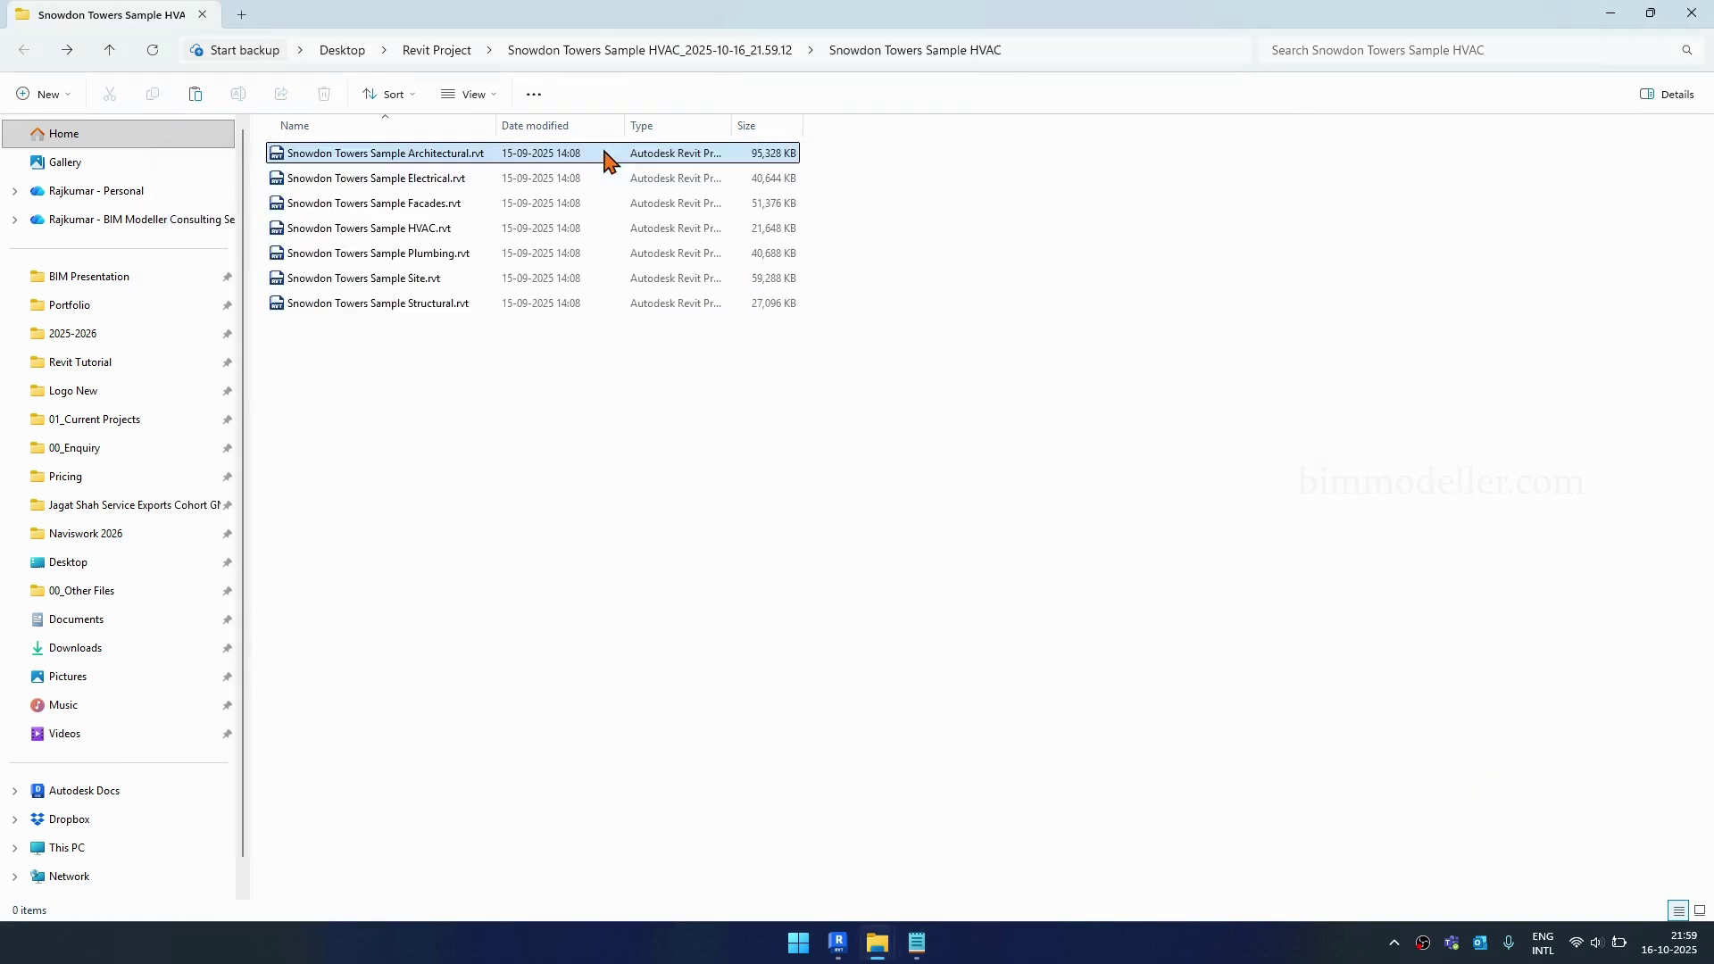
left_click(605, 163)
left_click_drag(471, 384, 404, 152)
left_click(425, 230)
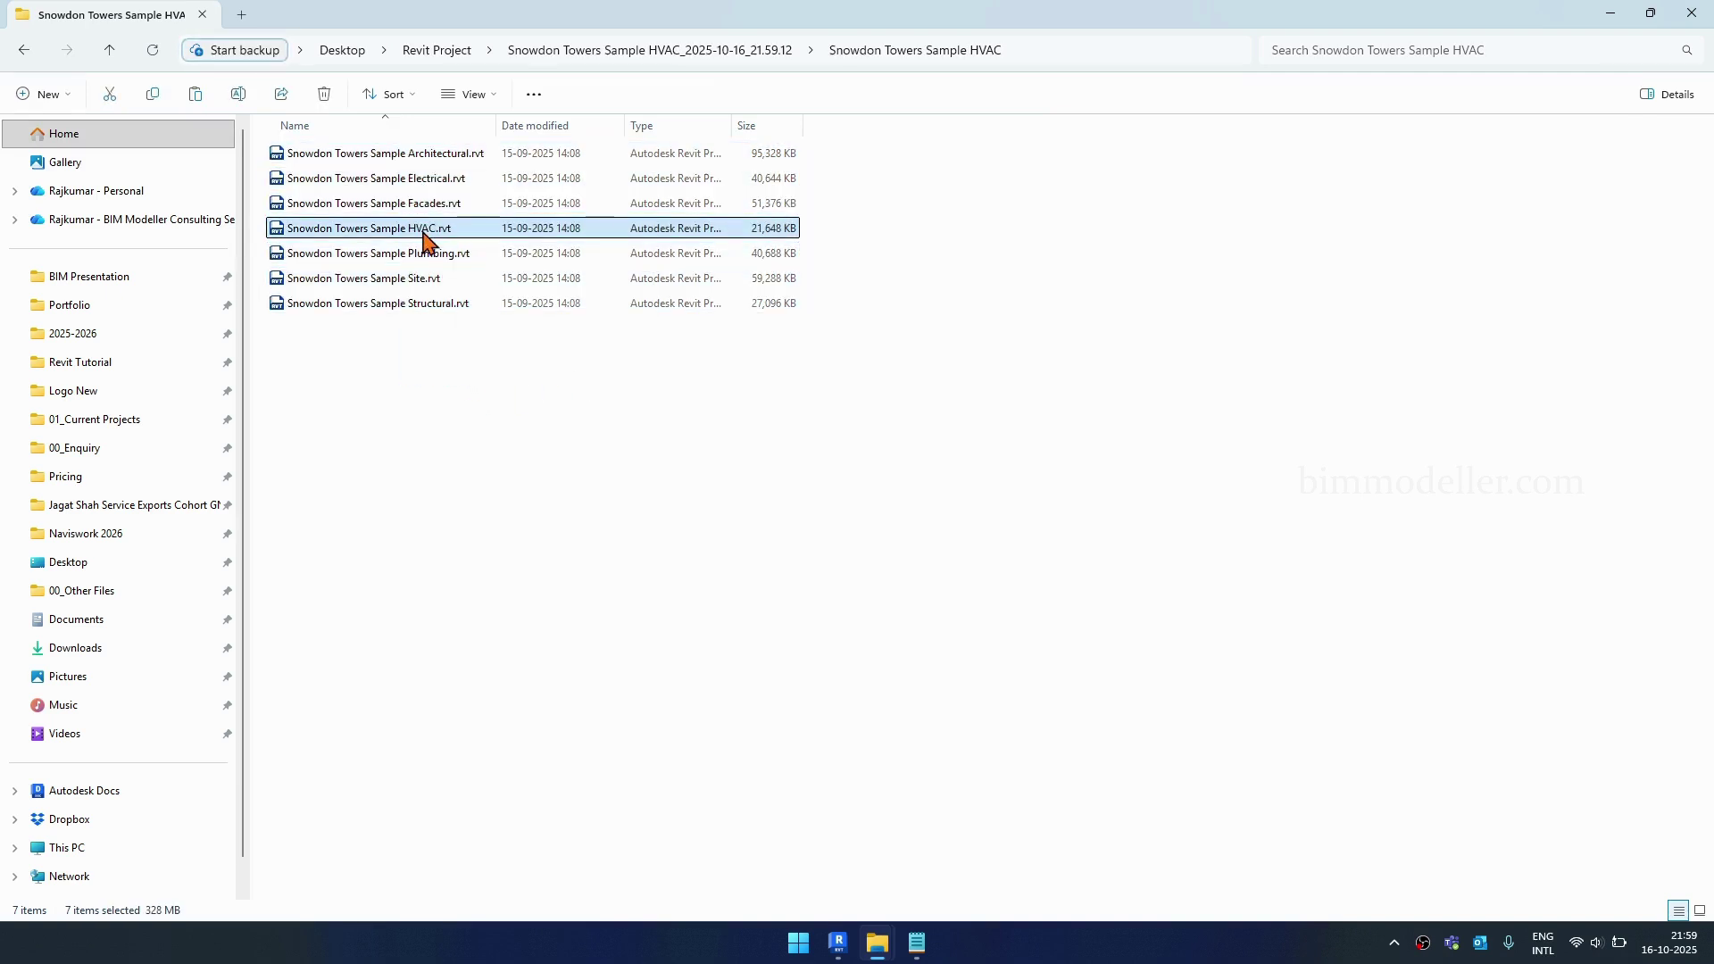
left_click_drag(449, 322, 416, 261, "ctrl")
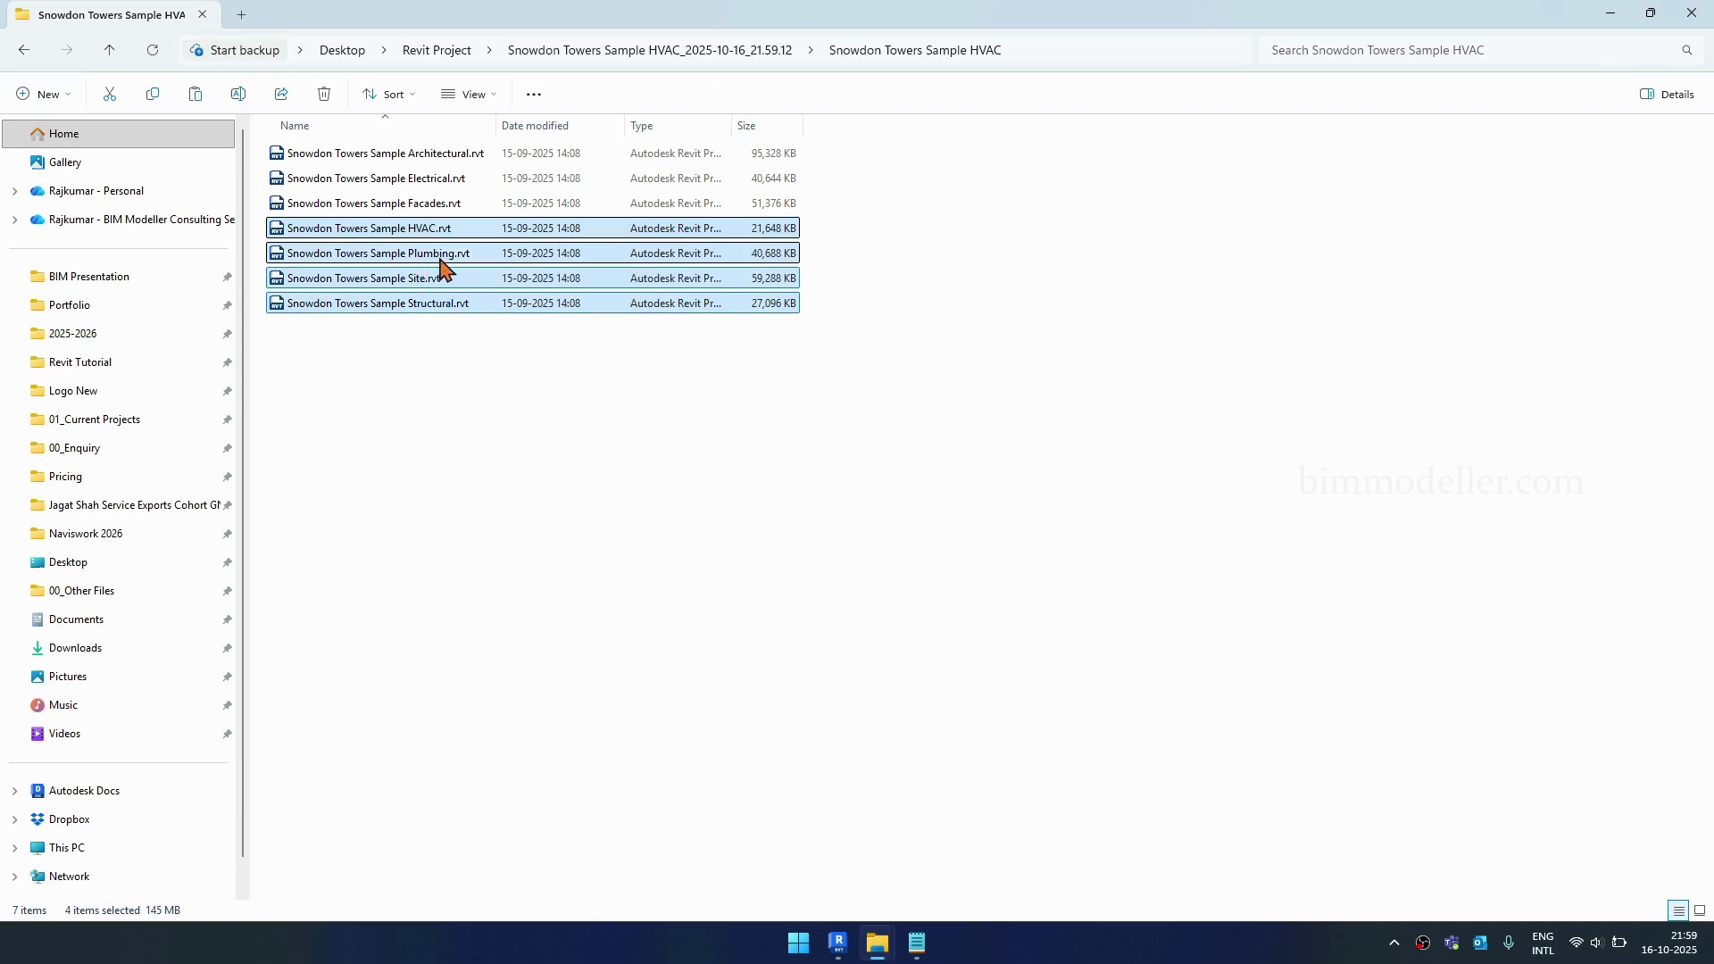
left_click(693, 336)
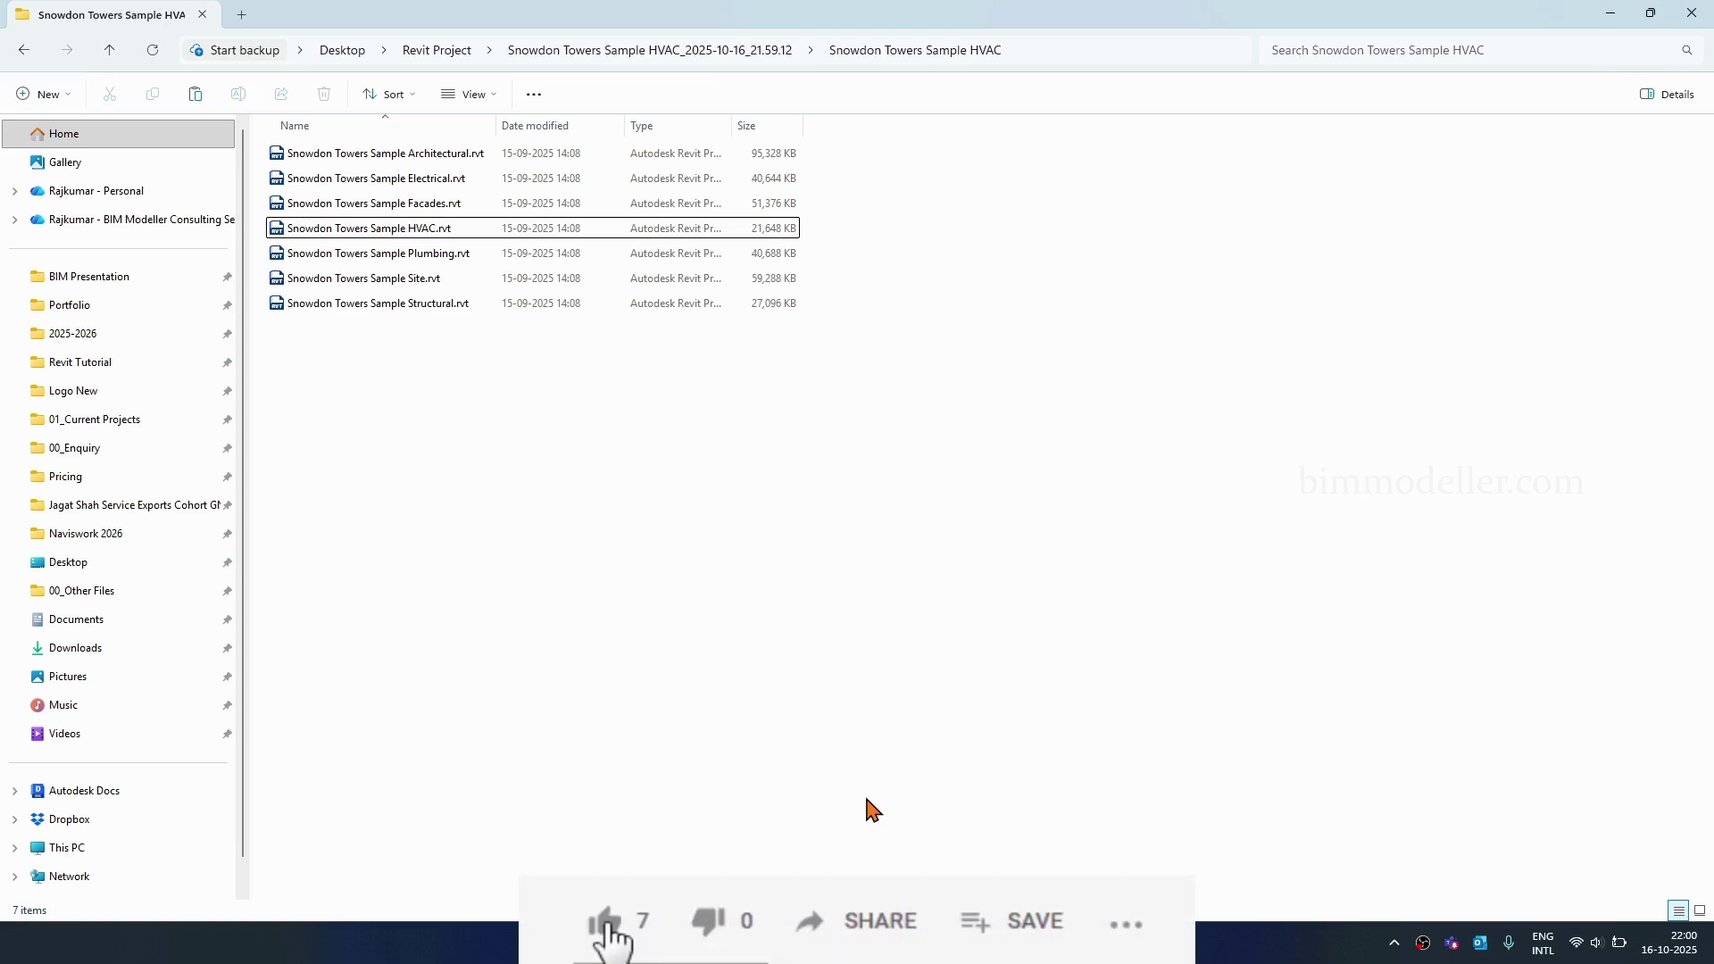
- Switch back to Revit and dismiss the eTransmit completion message
left_click(839, 942)
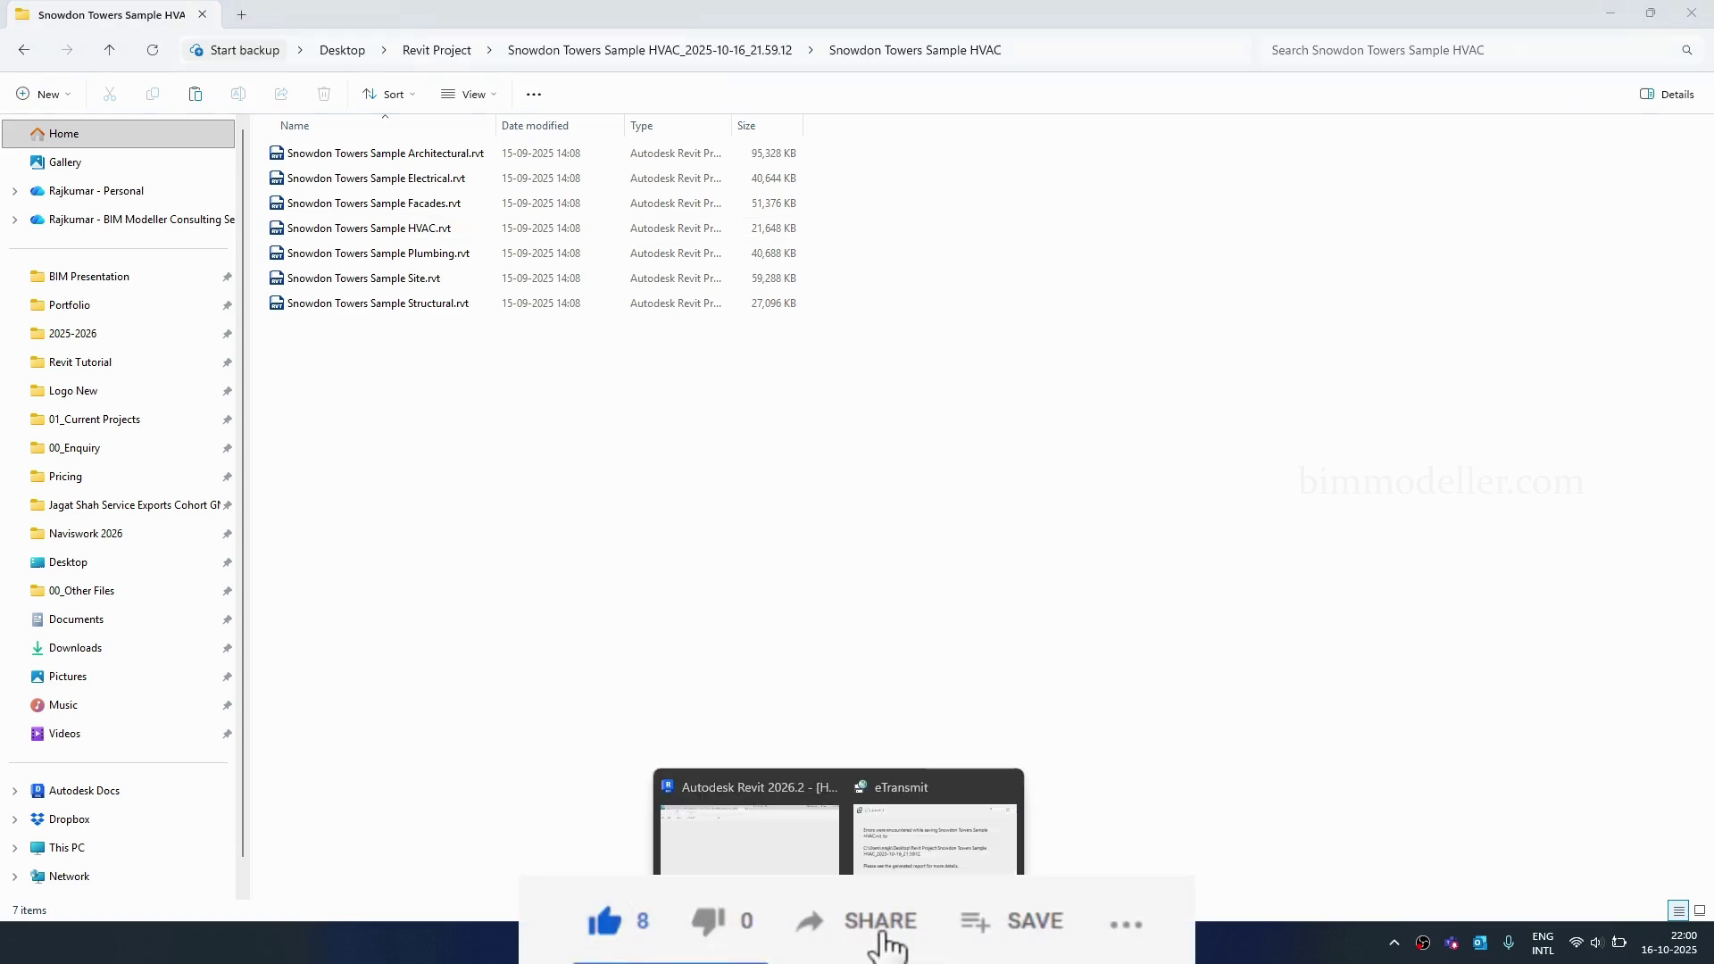
left_click(879, 884)
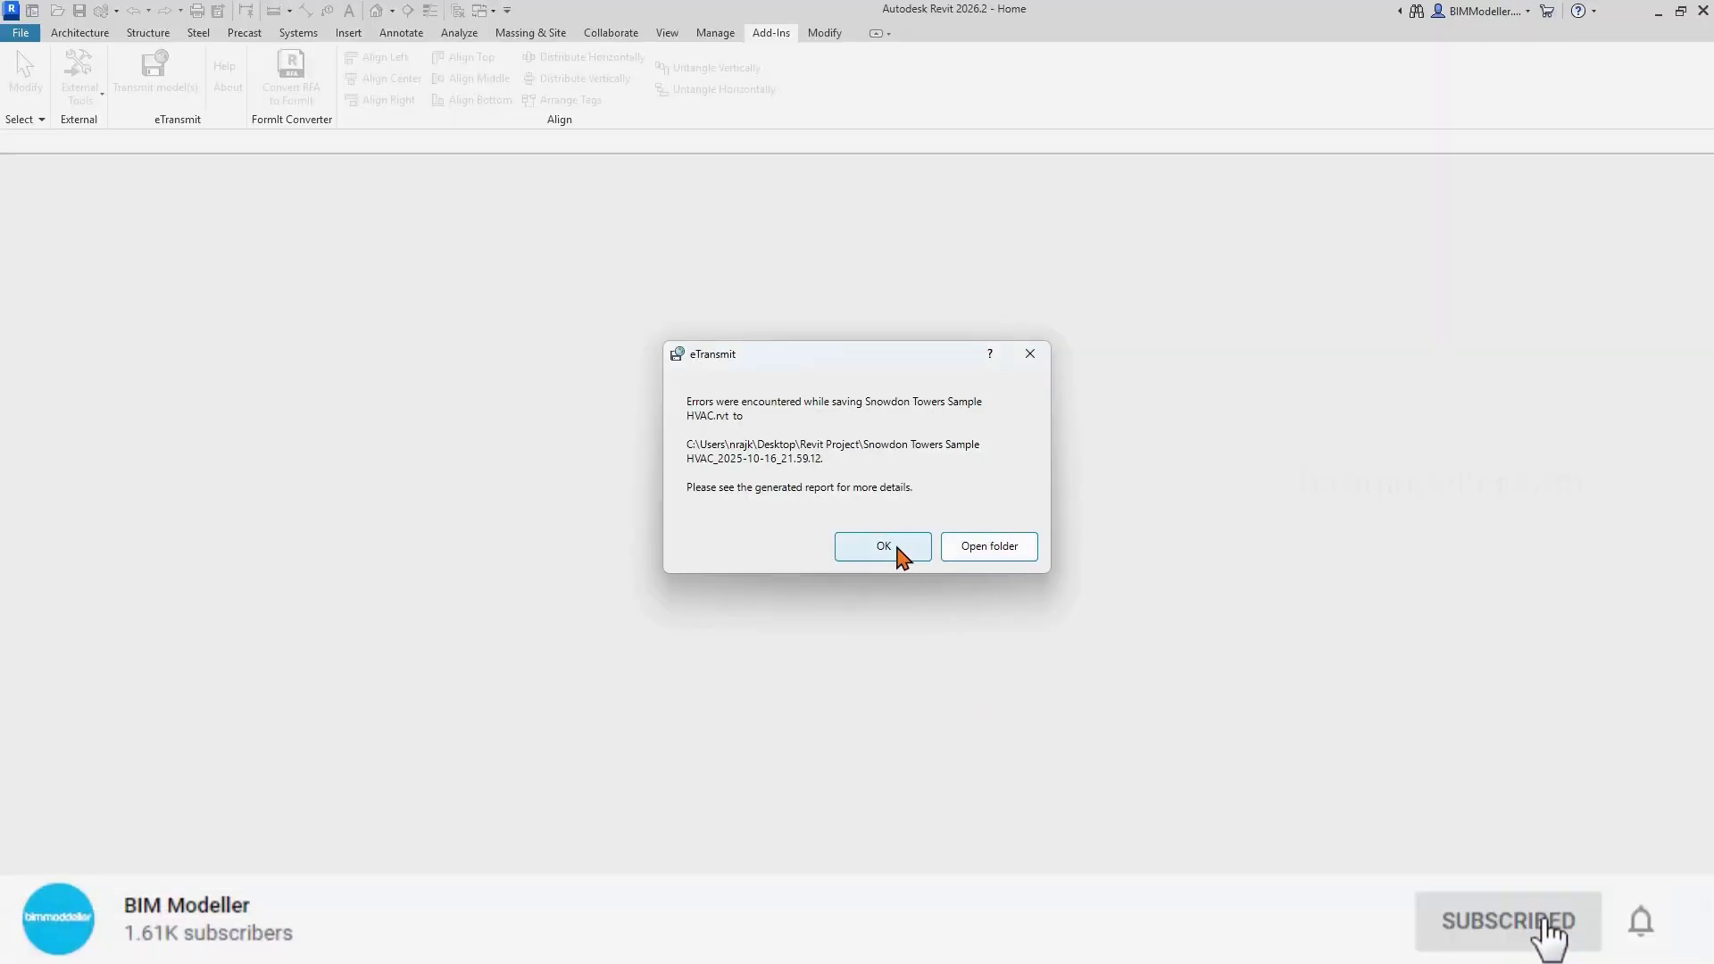
left_click(892, 546)
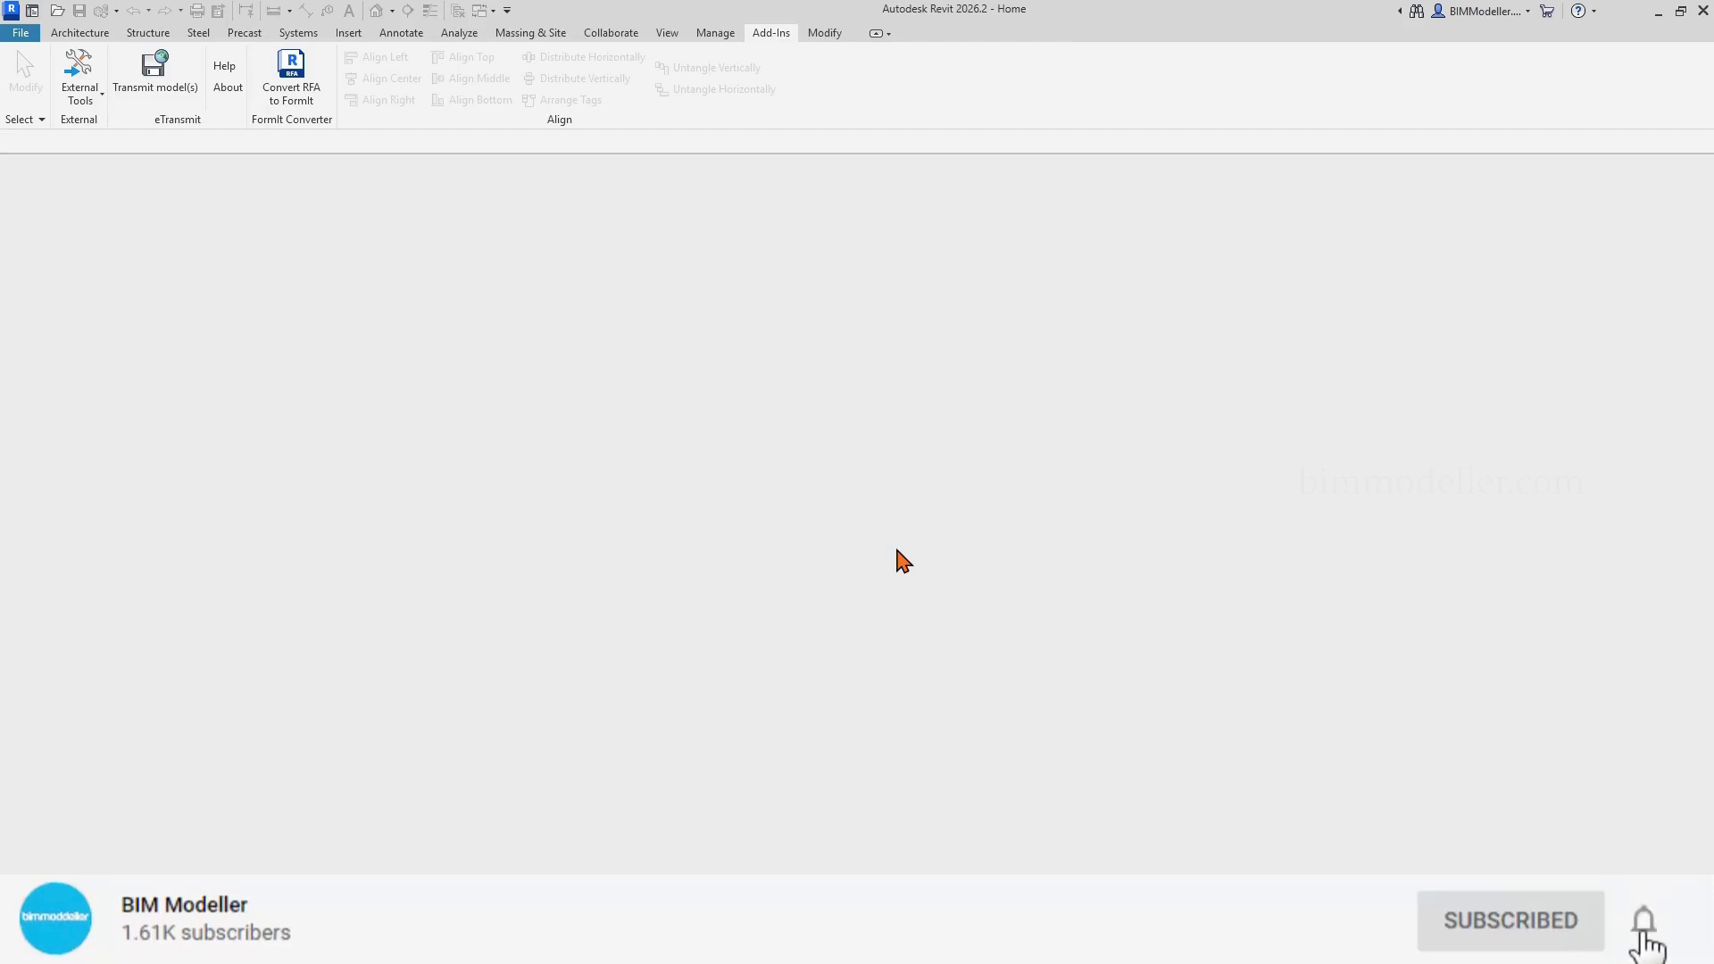